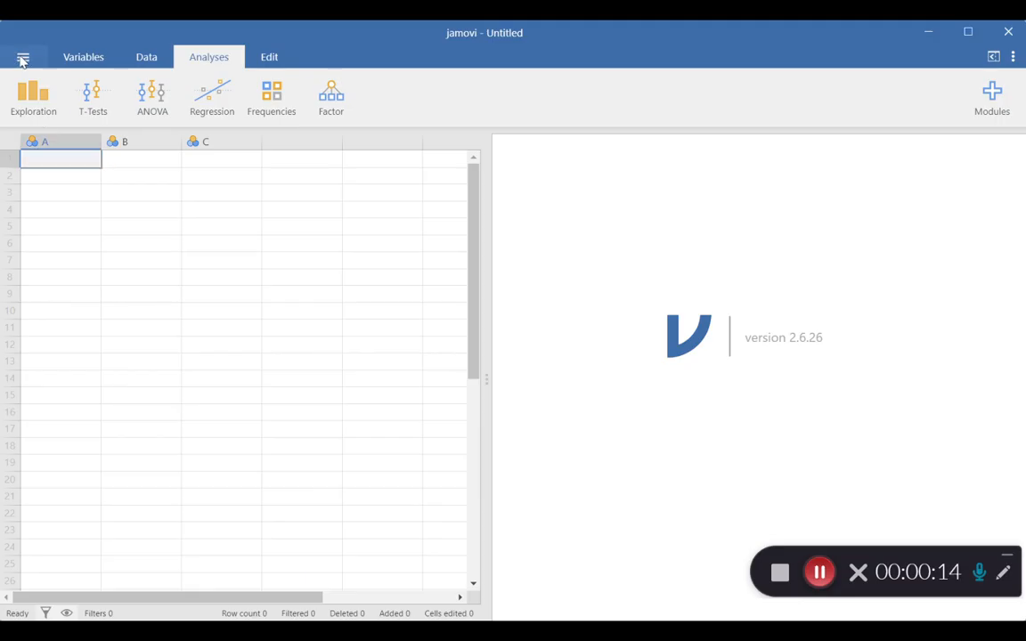
# - Open the data file STAT145_studentdata.xlsx from the STAT 145 folder
pyautogui.click(23, 59)
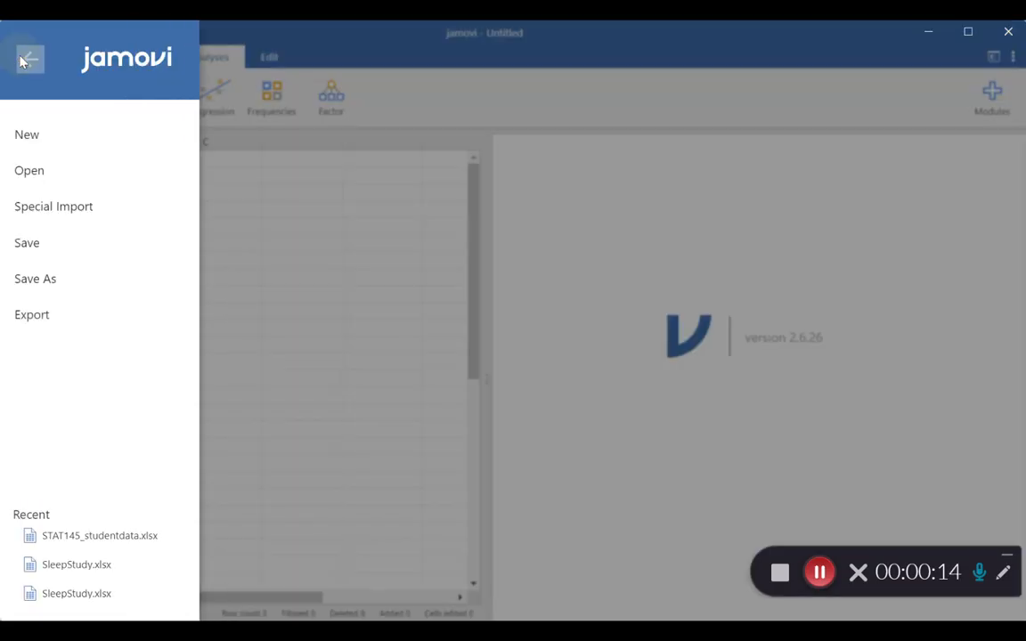
pyautogui.click(21, 174)
pyautogui.click(554, 60)
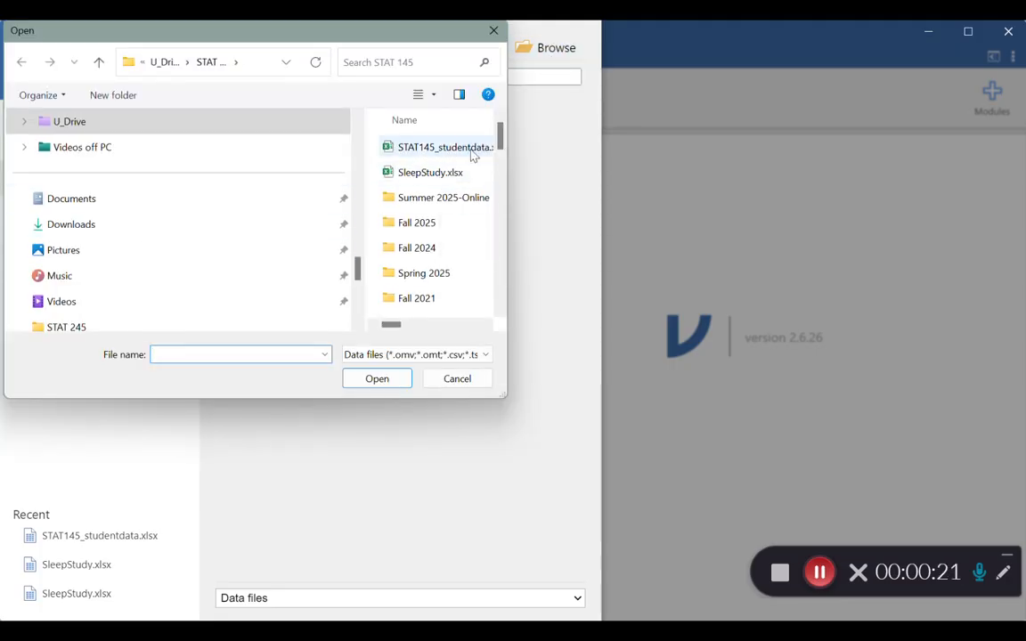
pyautogui.click(408, 148)
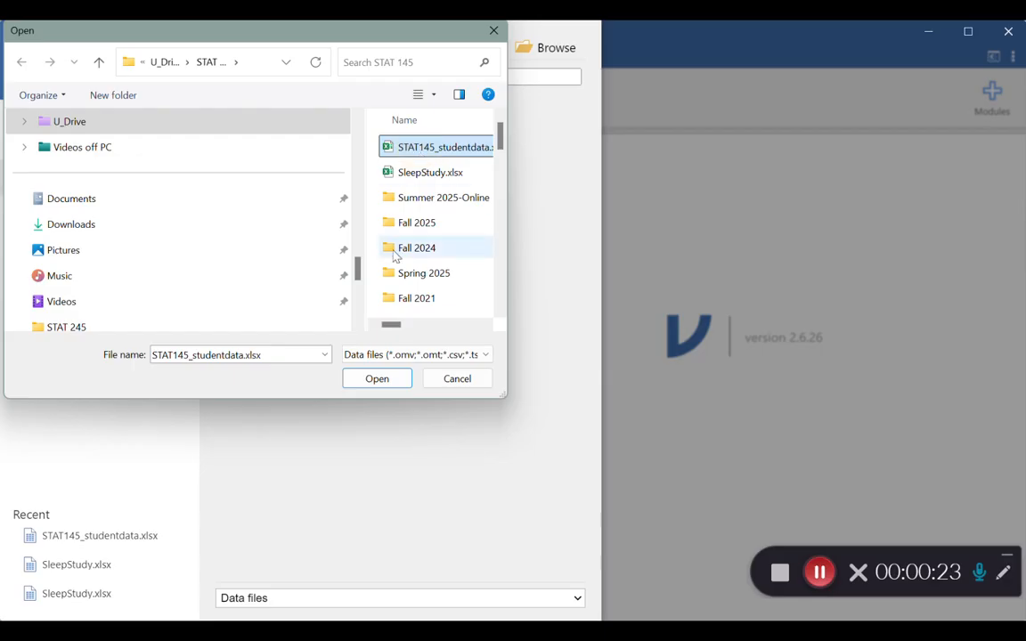
pyautogui.click(374, 380)
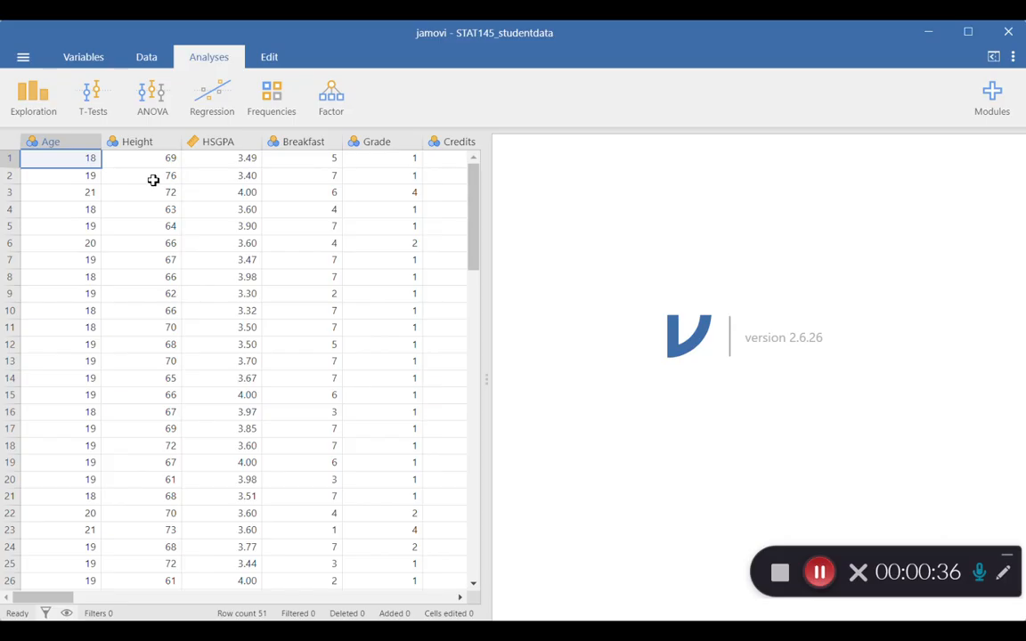
# - Start a Descriptives analysis and add Grade as its variable
pyautogui.click(36, 104)
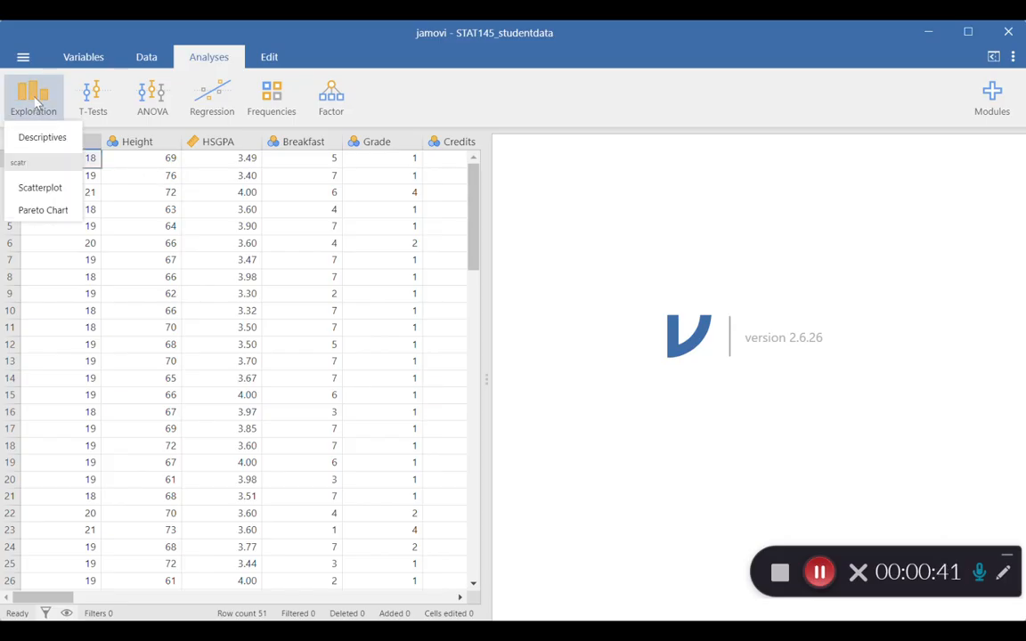
pyautogui.click(34, 139)
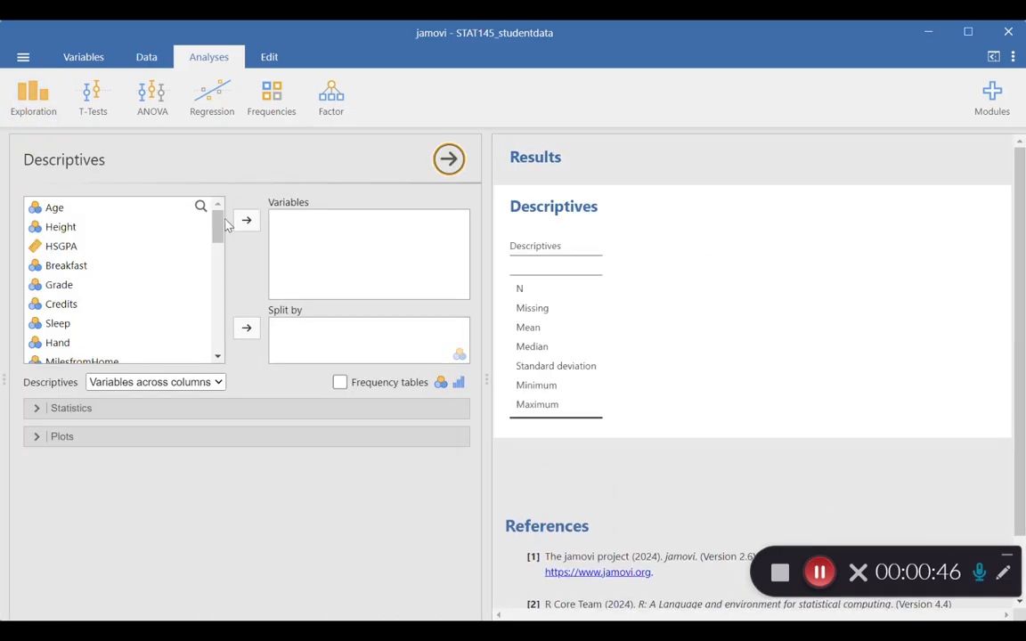
pyautogui.click(189, 208)
pyautogui.moveTo(217, 230)
pyautogui.mouseDown()
pyautogui.moveTo(217, 331)
pyautogui.moveTo(218, 228)
pyautogui.mouseUp()
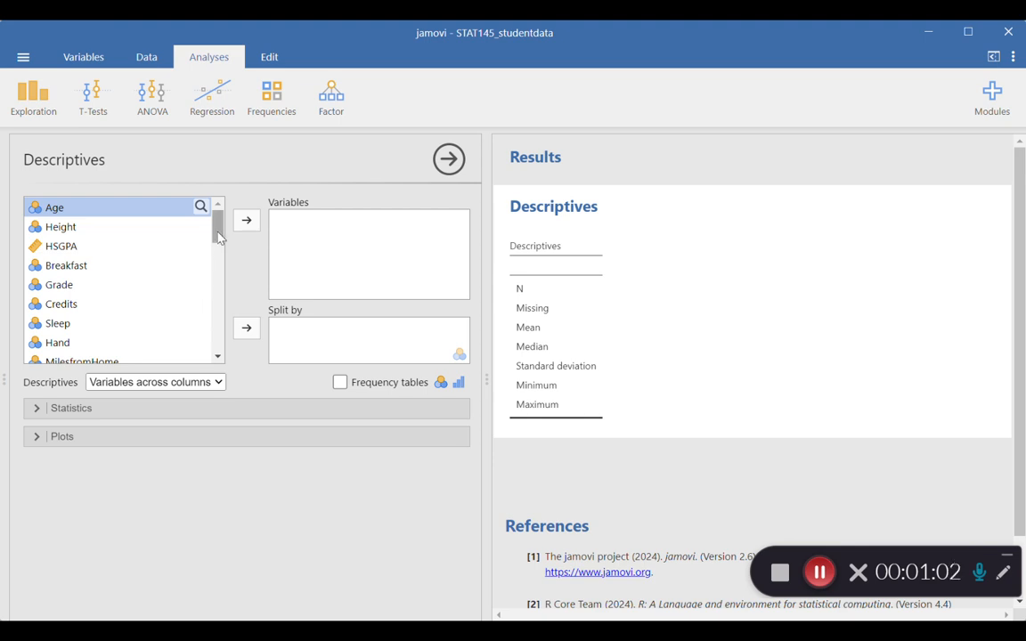
pyautogui.click(56, 286)
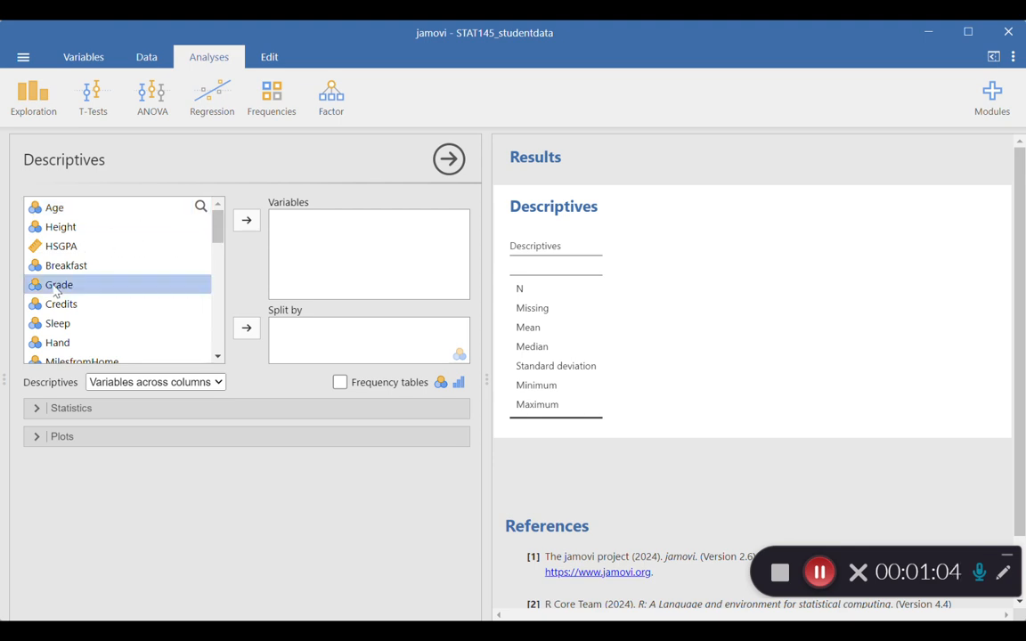
pyautogui.click(247, 223)
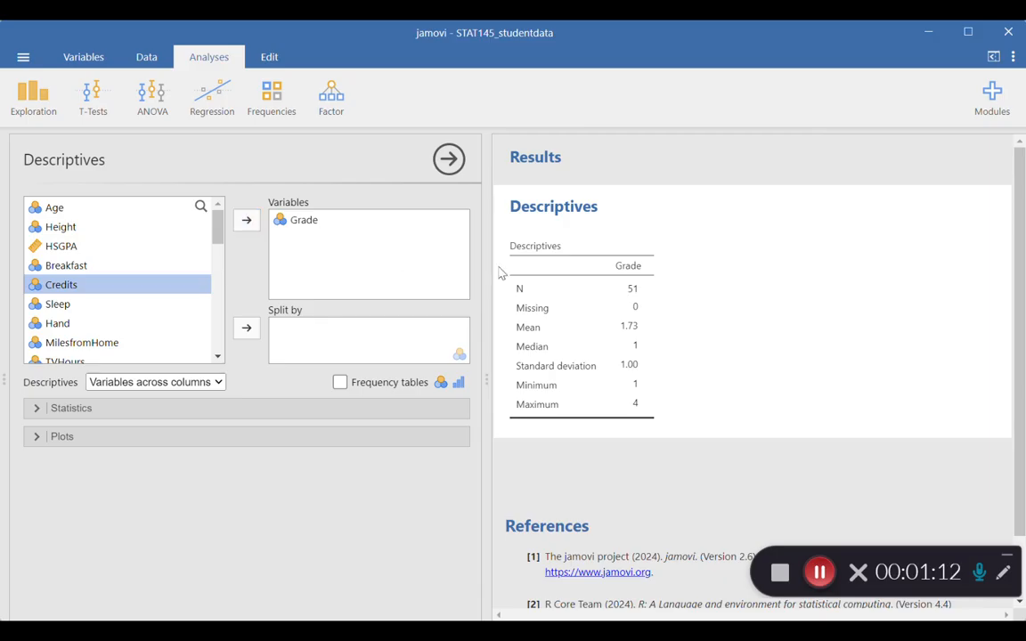
# - Remove the mean, median, standard deviation, minimum, maximum and missing statistics from the Grade analysis, keeping only N
pyautogui.click(37, 408)
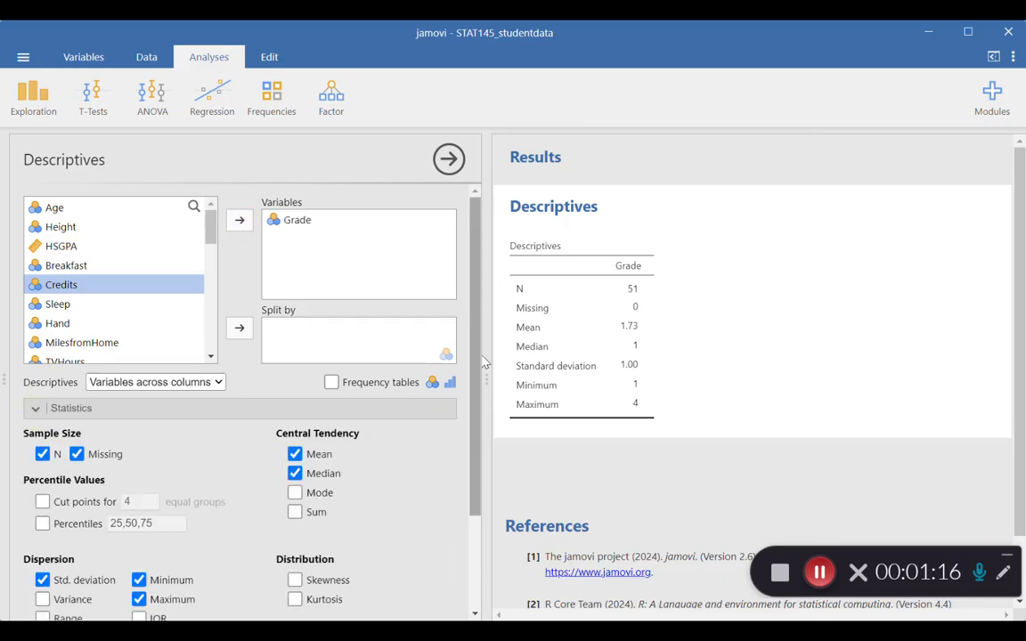
pyautogui.scroll(-2, 467, 493)
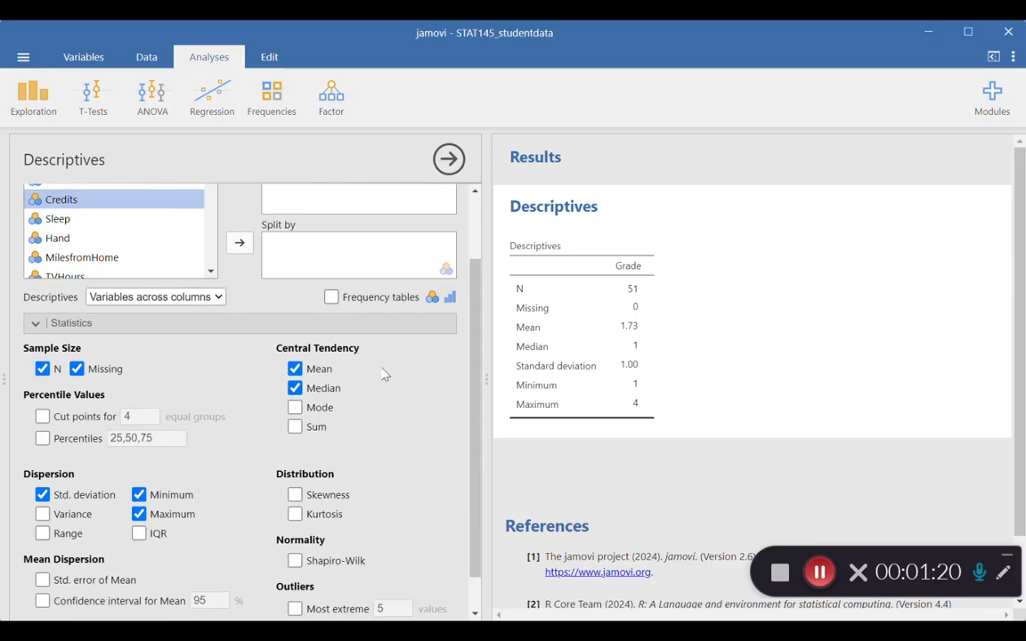
pyautogui.click(295, 368)
pyautogui.click(296, 388)
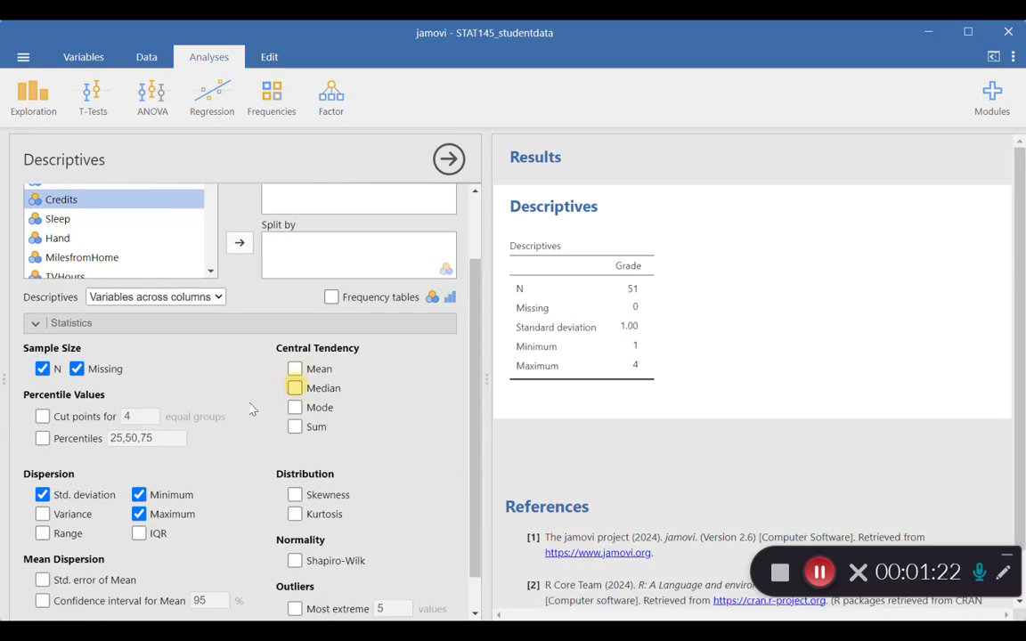
pyautogui.click(43, 494)
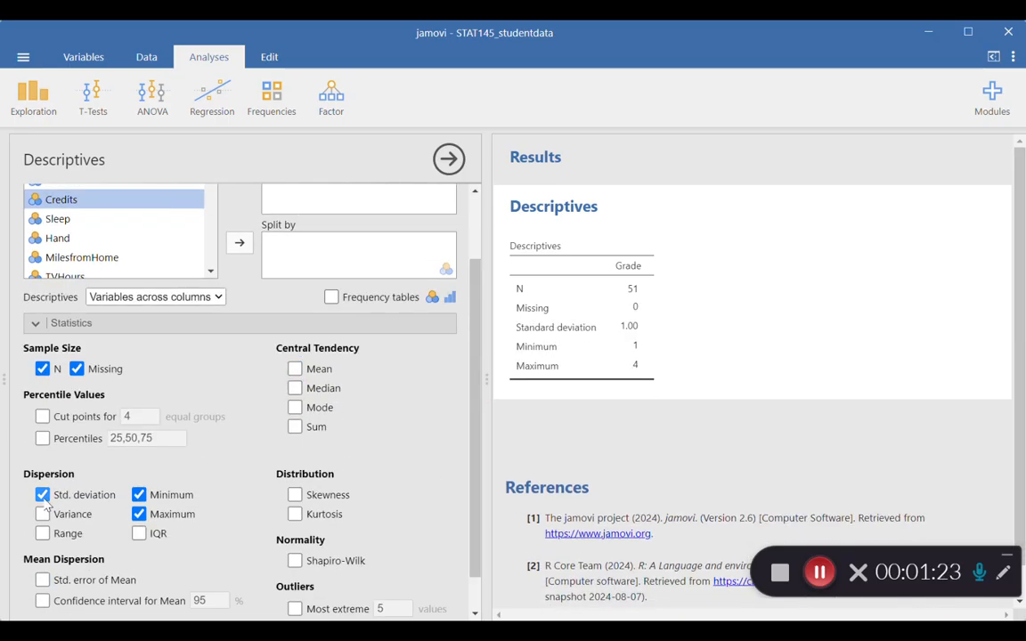
pyautogui.click(139, 494)
pyautogui.click(139, 514)
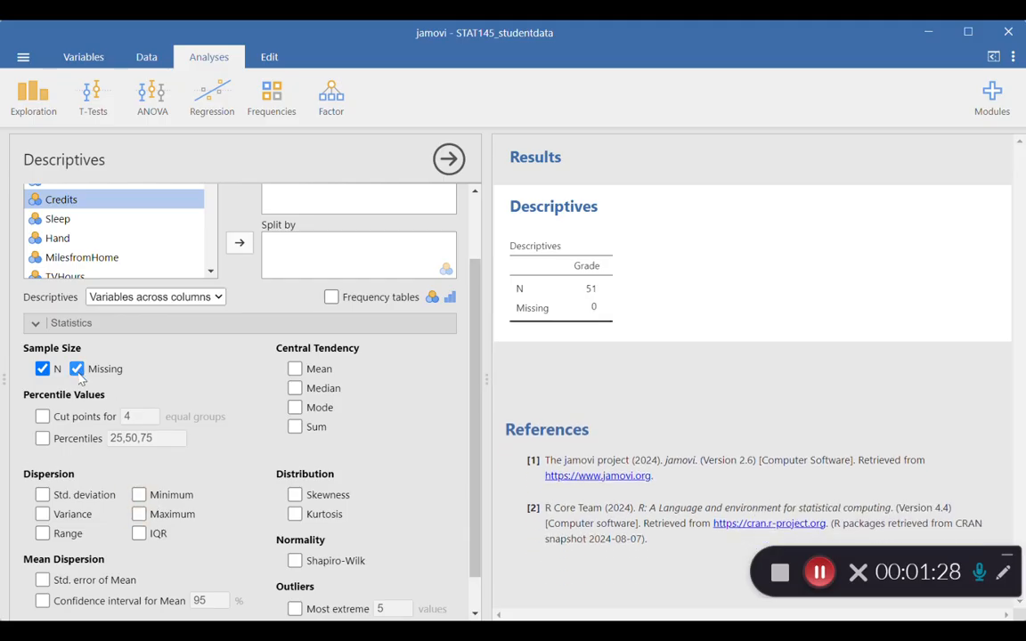
pyautogui.click(76, 369)
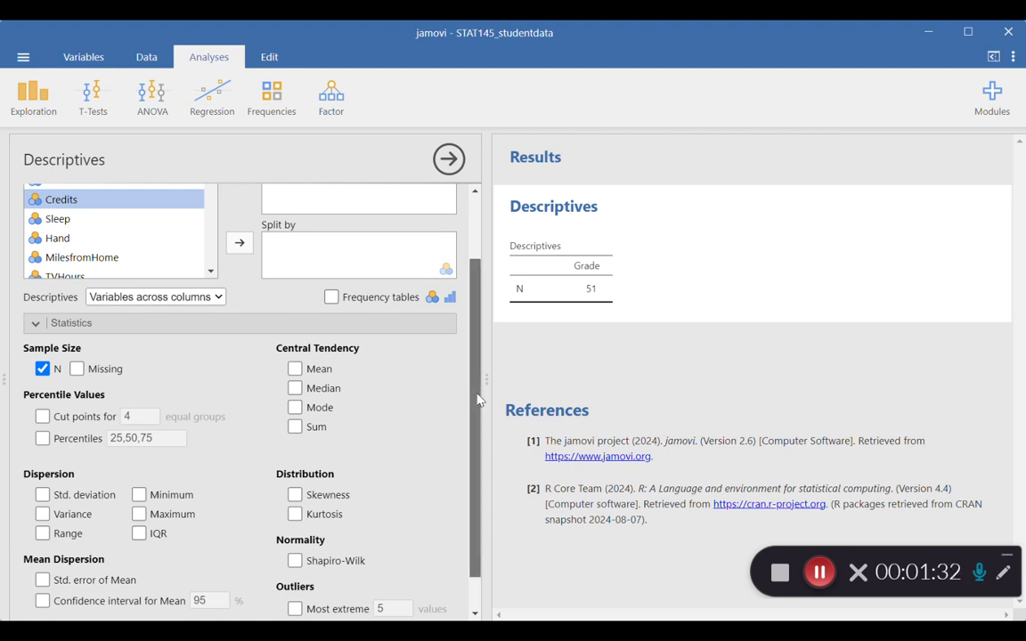
# - Add a frequency table and a bar plot for Grade to the results
pyautogui.scroll(2, 472, 396)
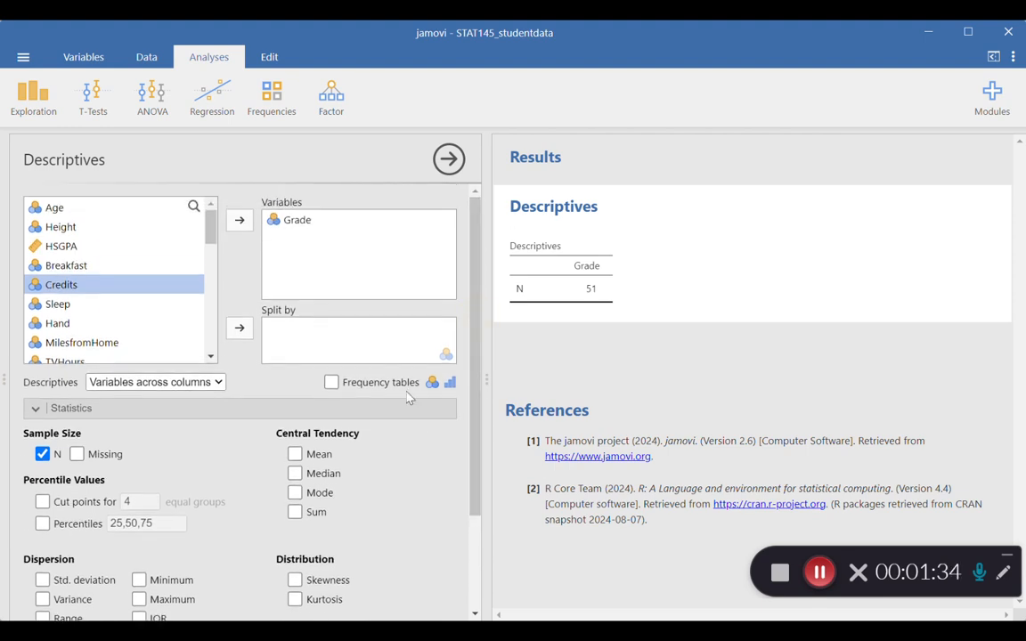
pyautogui.click(331, 383)
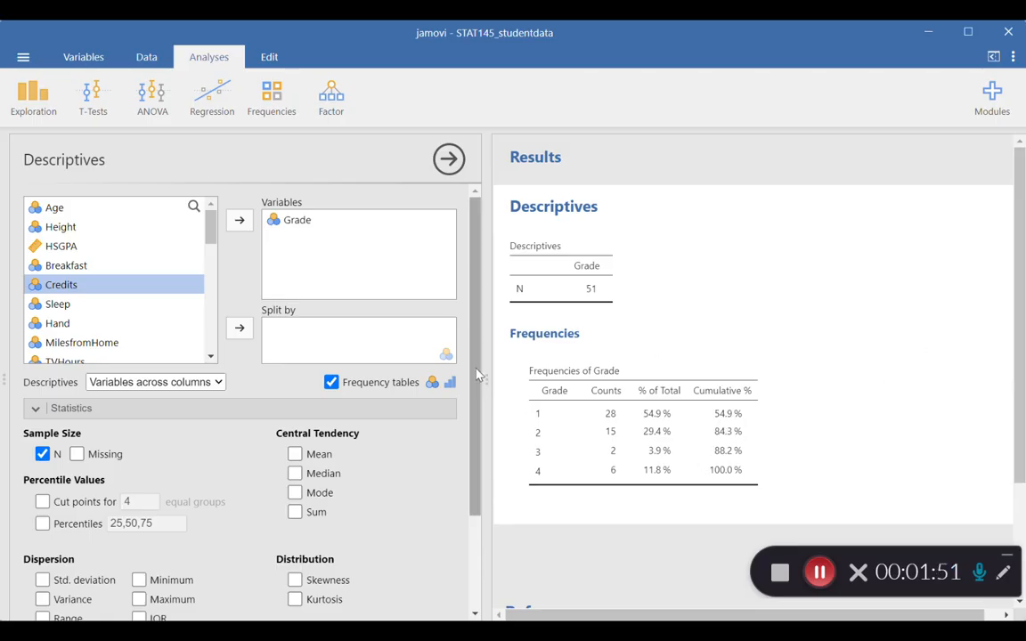
pyautogui.moveTo(477, 374); pyautogui.dragTo(474, 509)
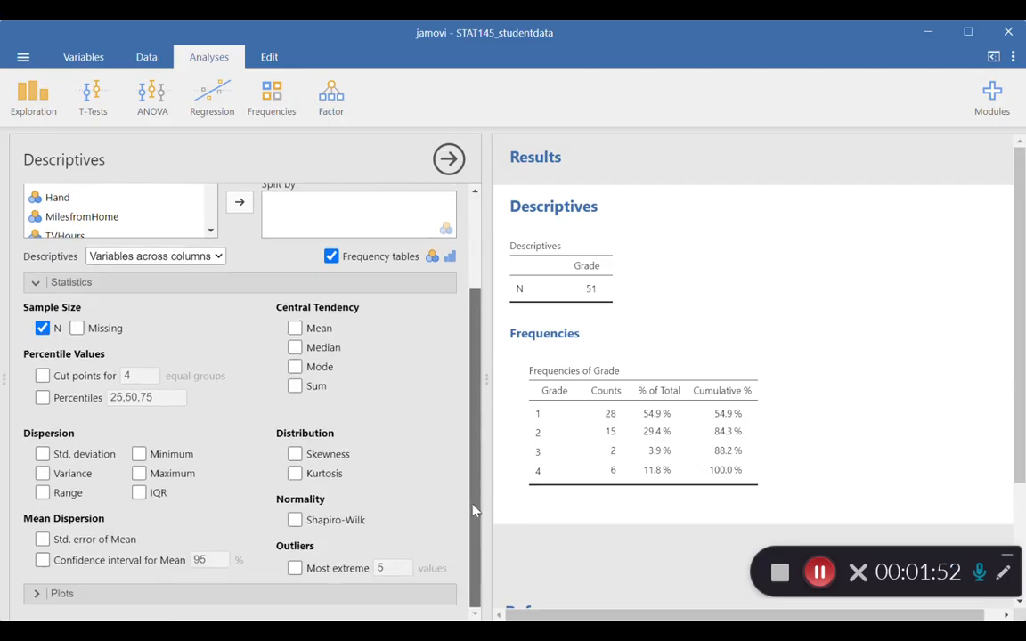
pyautogui.click(38, 593)
pyautogui.moveTo(473, 515); pyautogui.dragTo(473, 604)
pyautogui.click(339, 488)
pyautogui.moveTo(1020, 315); pyautogui.dragTo(1022, 431)
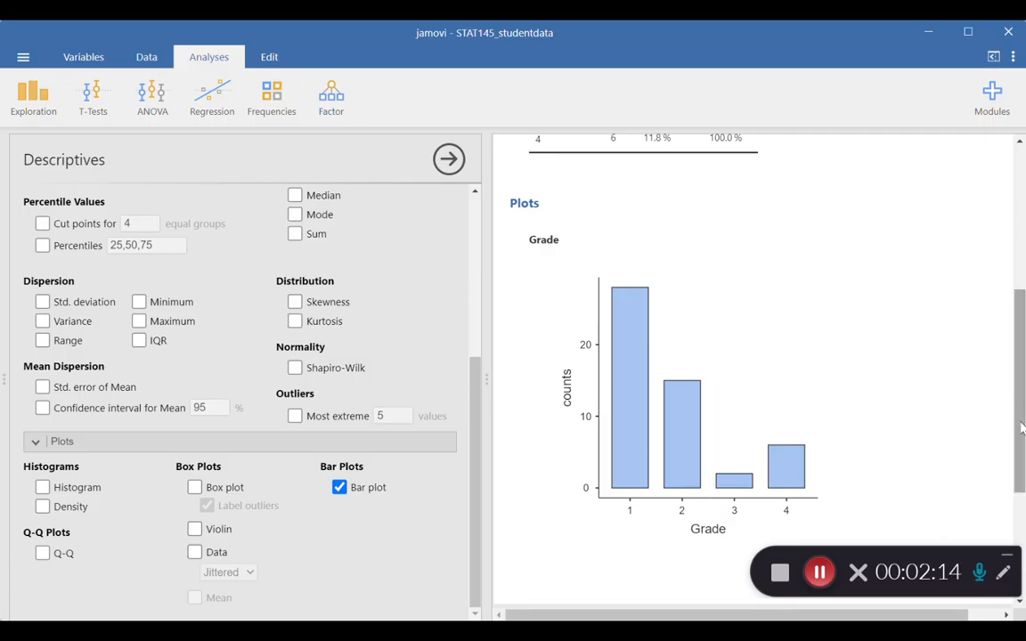
# - Copy the Grade bar plot image and bring up the options for the Grade frequency table
pyautogui.rightClick(685, 383)
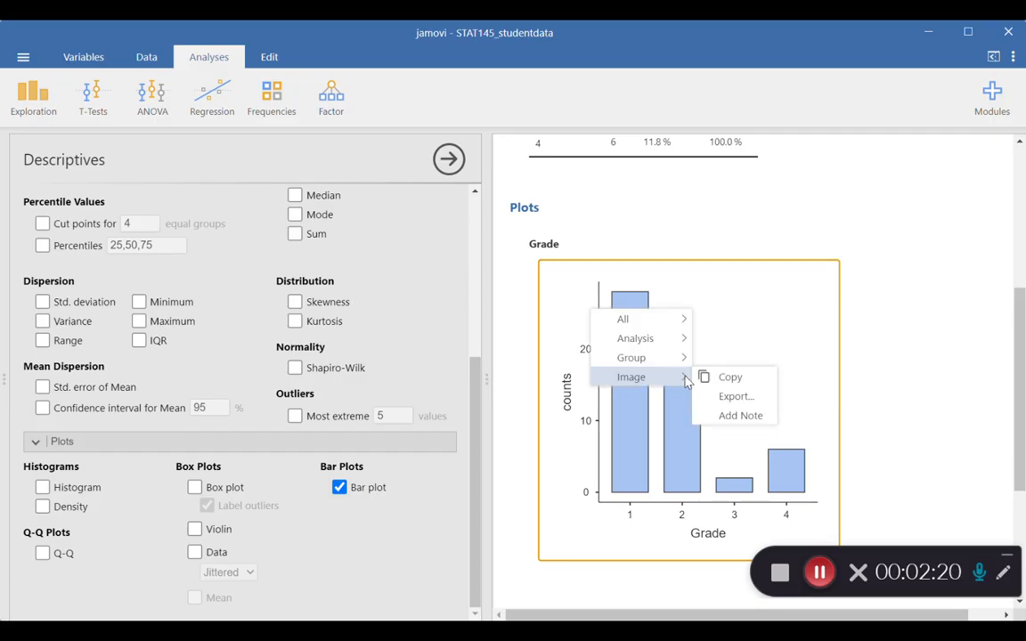
pyautogui.click(747, 383)
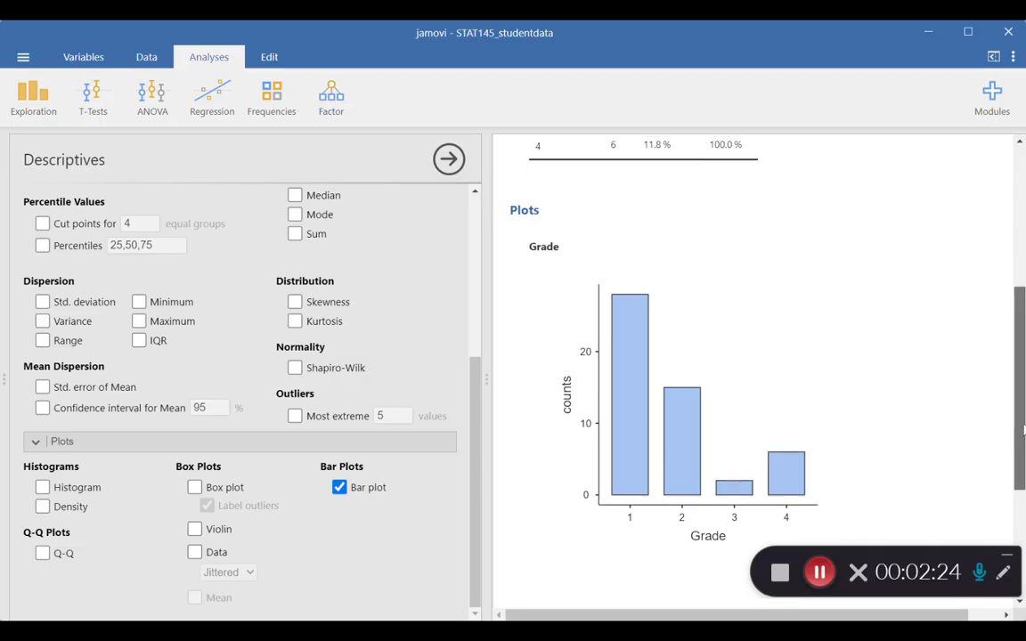
pyautogui.scroll(3, 778, 324)
pyautogui.rightClick(657, 313)
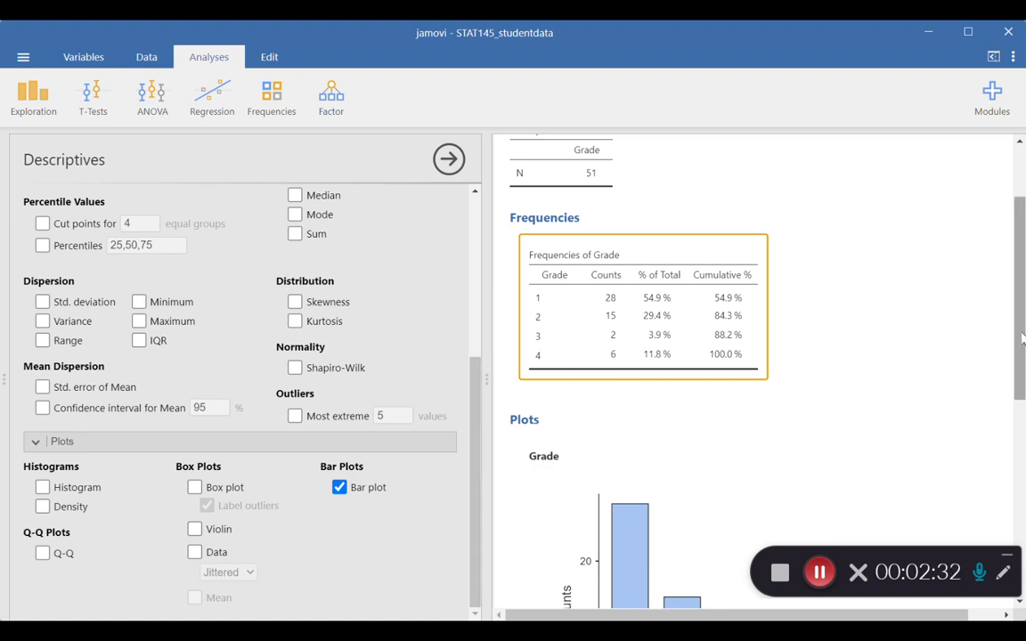
# - Split the Grade analysis by Dorms and review the resulting frequency table and bar plot
pyautogui.moveTo(1022, 338); pyautogui.dragTo(1021, 268)
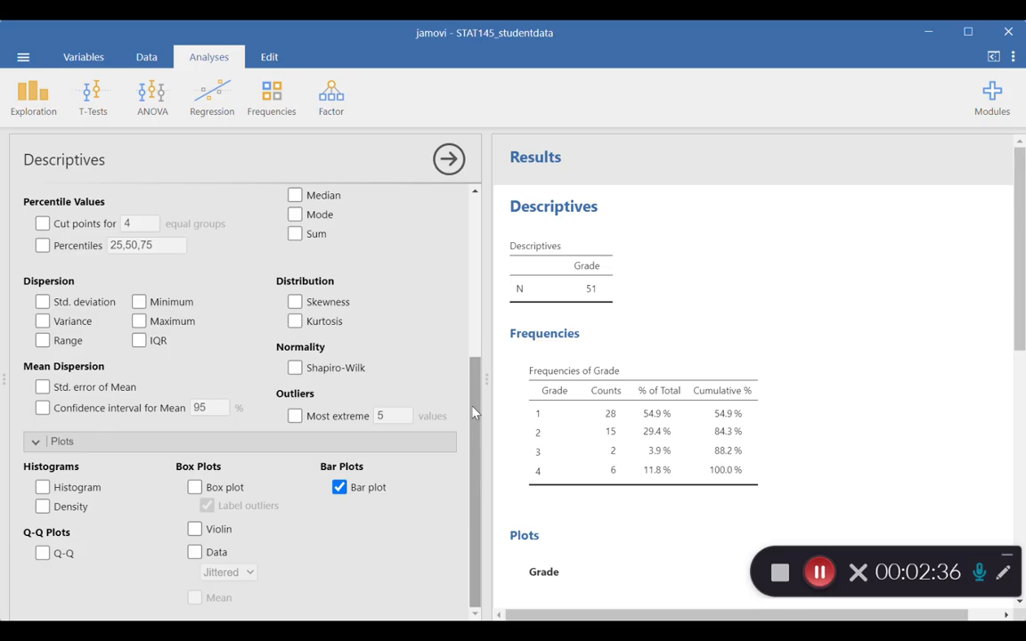
pyautogui.moveTo(473, 413); pyautogui.dragTo(459, 239)
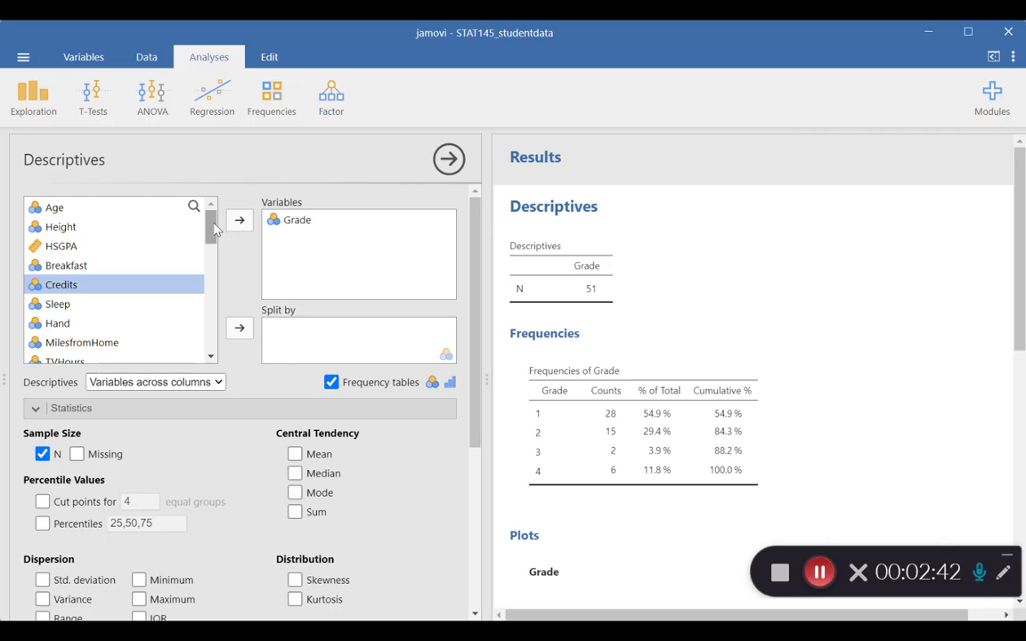
pyautogui.moveTo(211, 233); pyautogui.dragTo(212, 350)
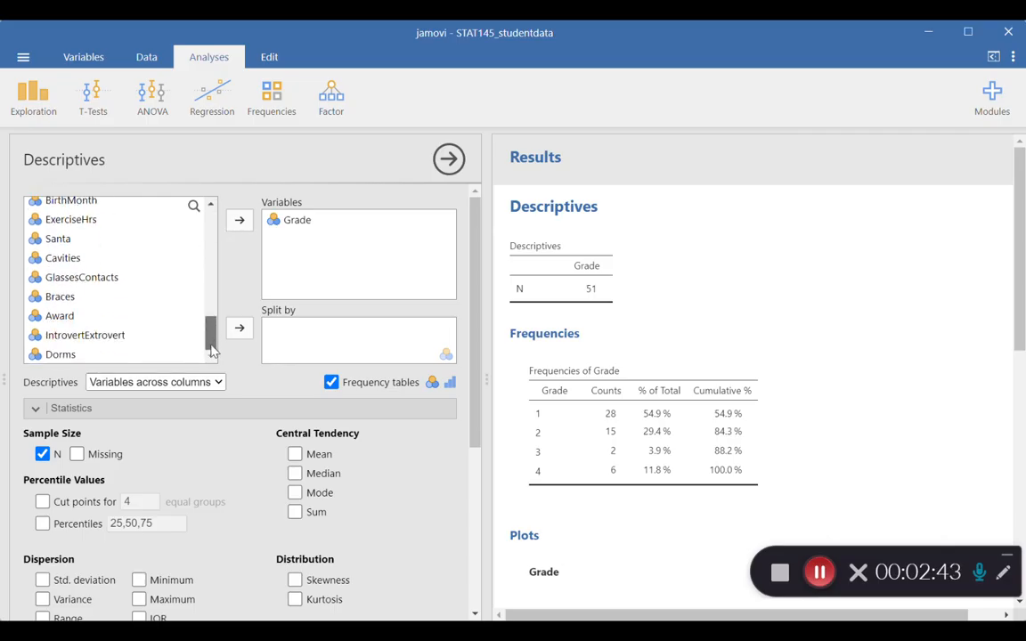
pyautogui.click(53, 354)
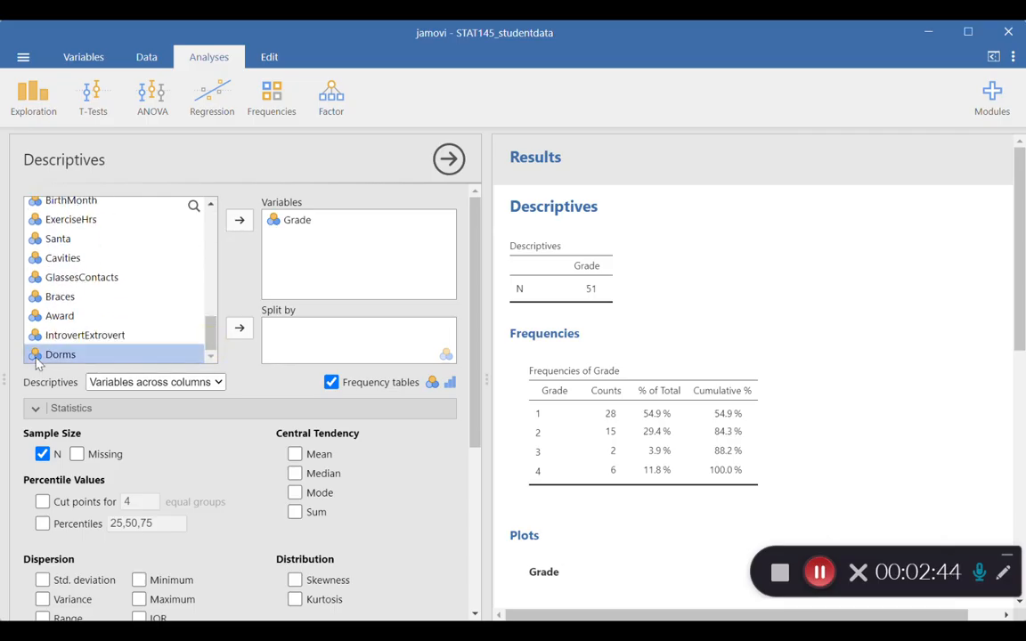
pyautogui.click(235, 331)
pyautogui.moveTo(1021, 265); pyautogui.dragTo(1023, 310)
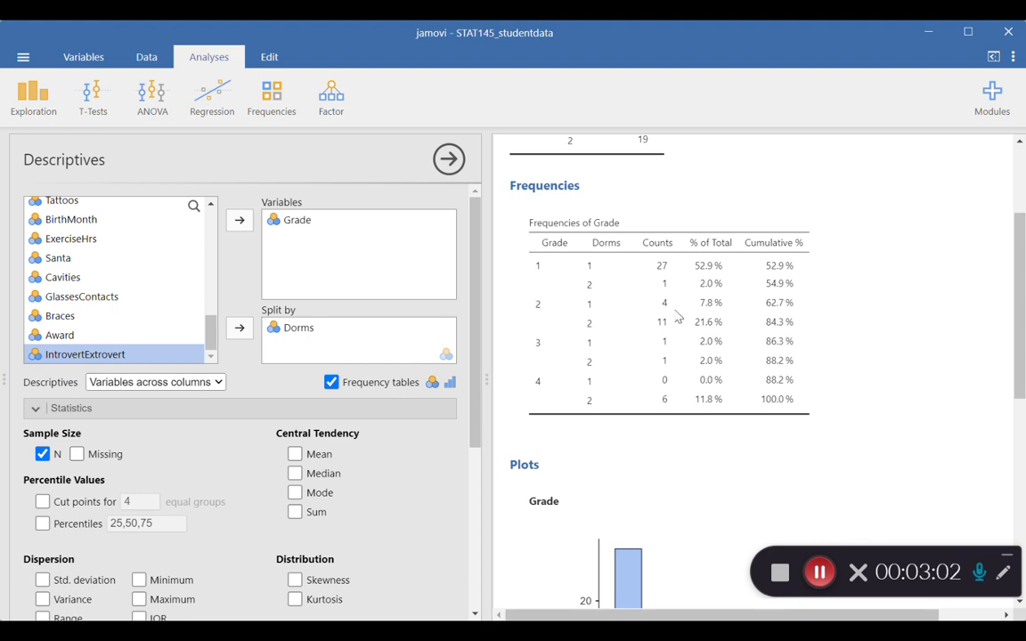
pyautogui.scroll(-5, 1020, 272)
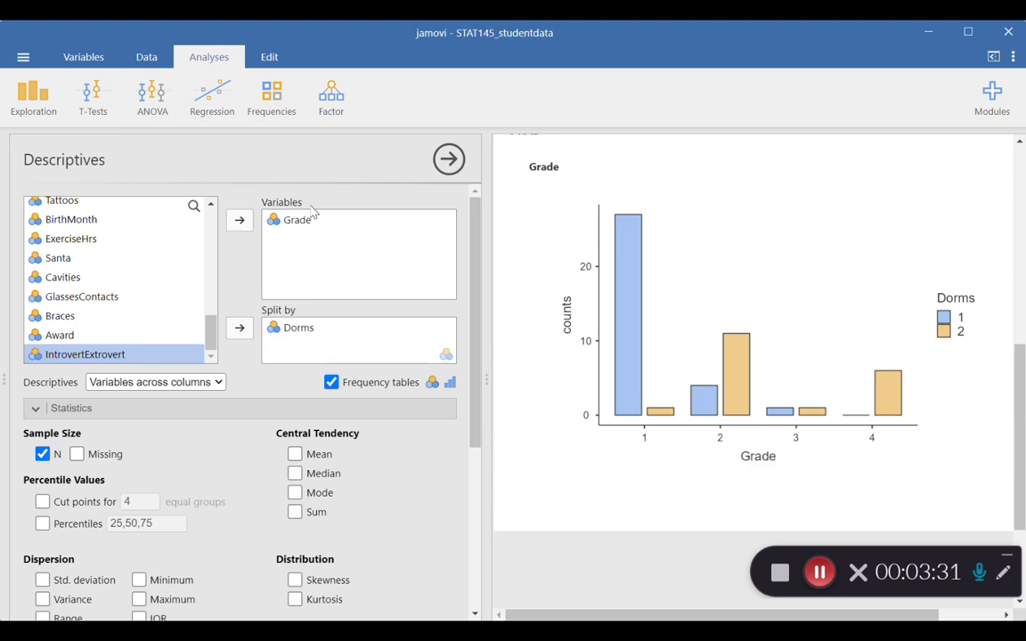
# - Start a second Descriptives analysis and add Cavities as its variable
pyautogui.click(39, 107)
pyautogui.click(40, 139)
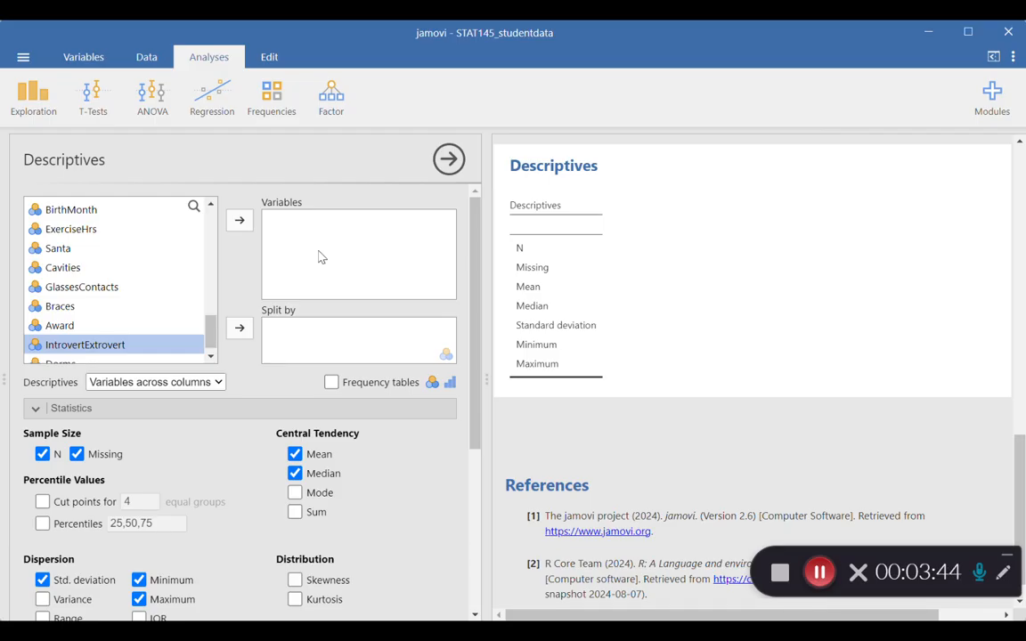
pyautogui.click(49, 270)
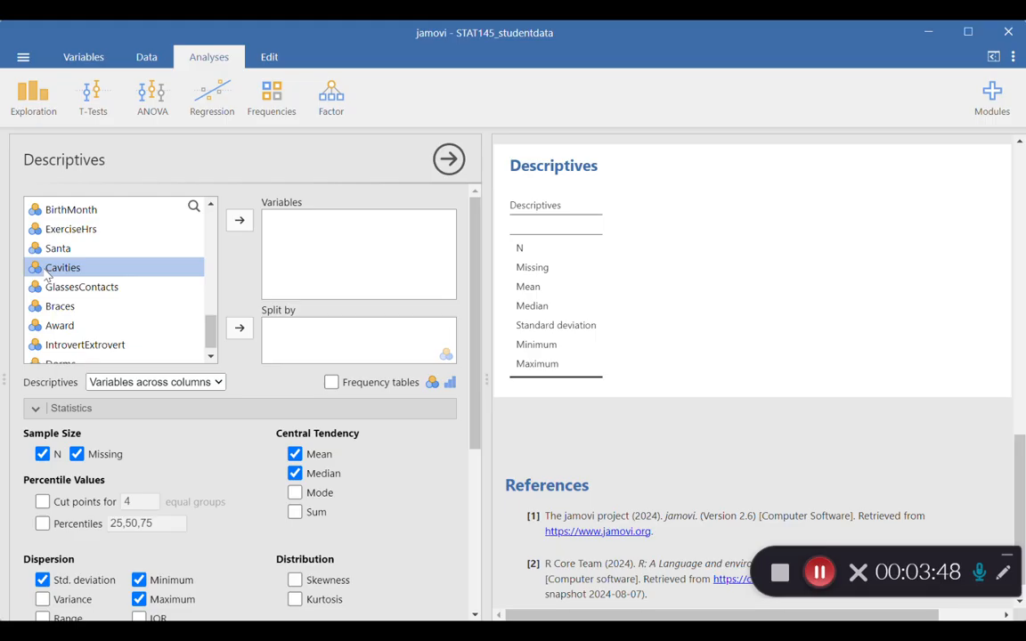
pyautogui.click(239, 221)
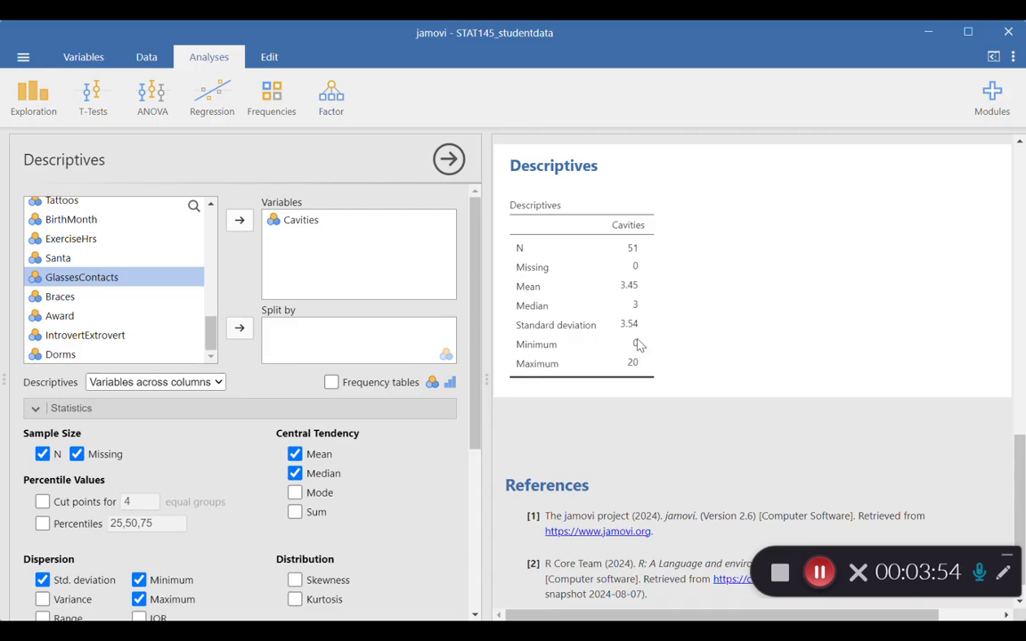
# - Remove the missing count from the Cavities statistics and add the IQR
pyautogui.scroll(-3, 479, 405)
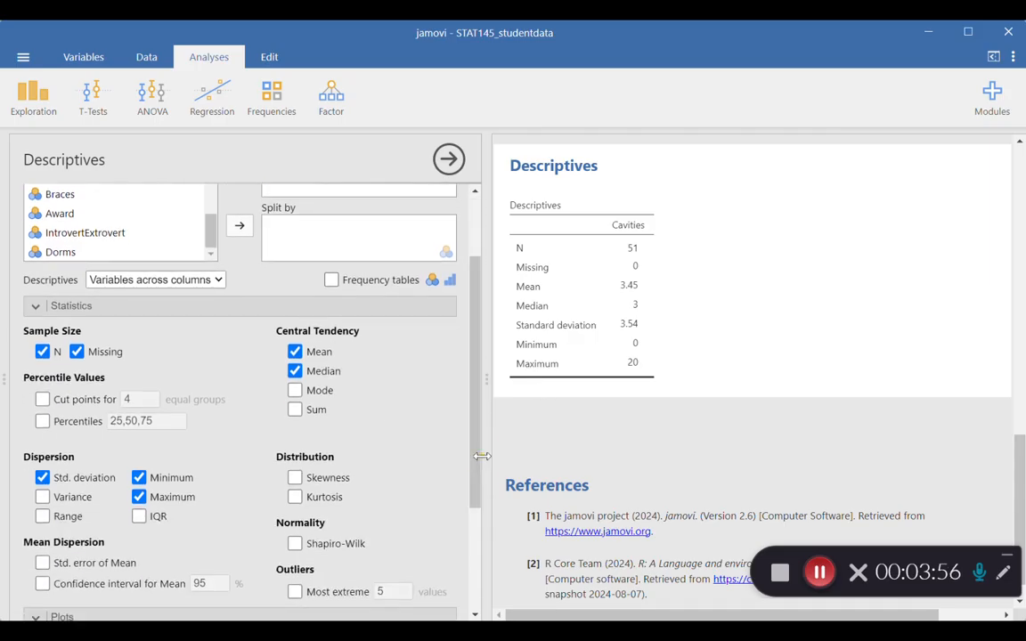
pyautogui.click(81, 355)
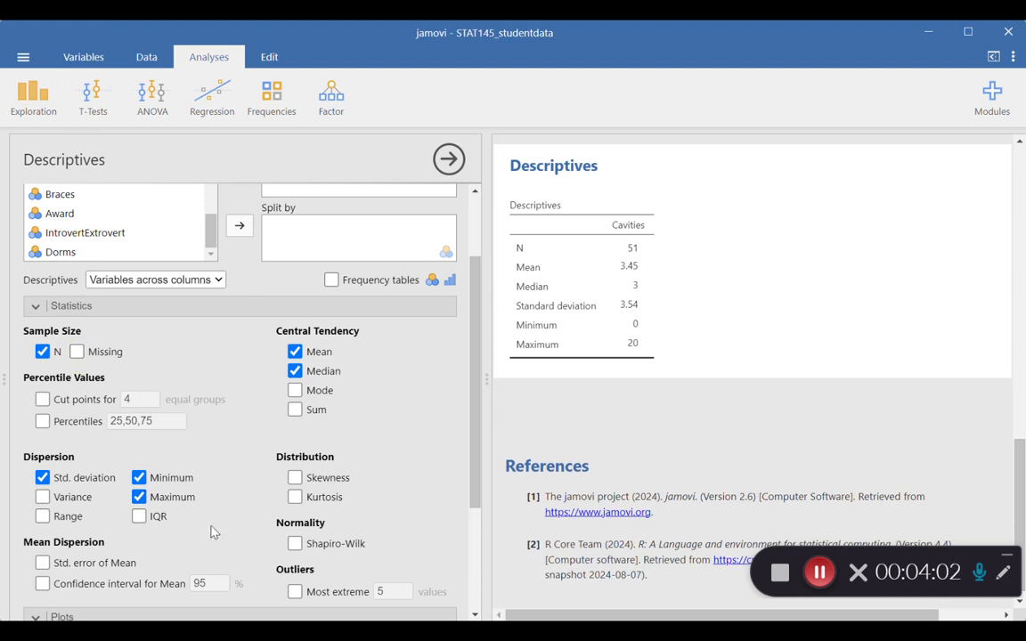
pyautogui.click(140, 517)
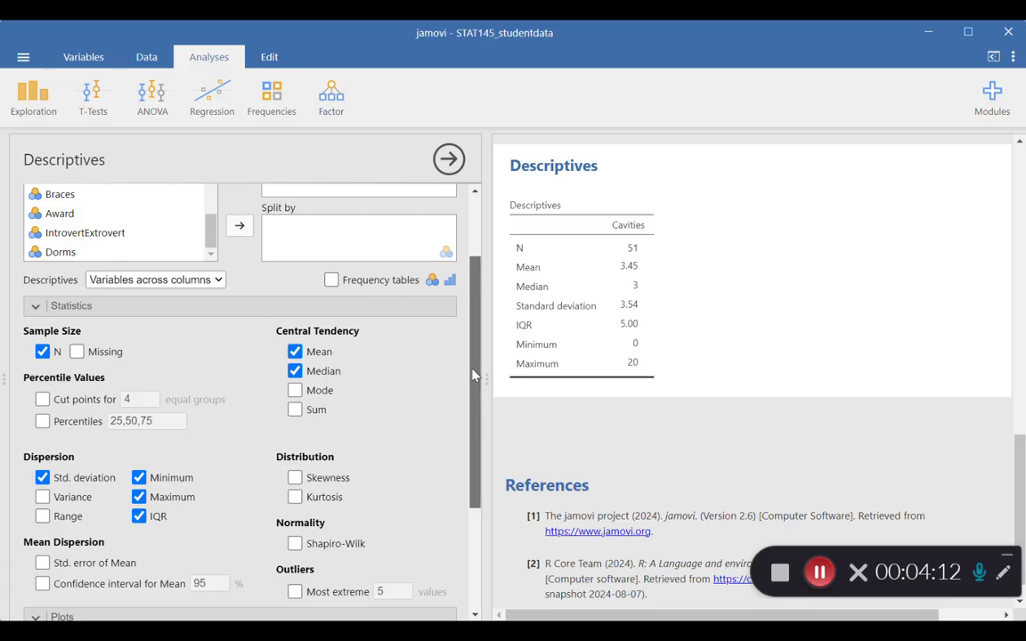
# - Add a box plot of Cavities with labelled outliers and the mean marked, and compare it with the statistics table
pyautogui.scroll(-1, 472, 389)
pyautogui.moveTo(473, 388); pyautogui.dragTo(472, 486)
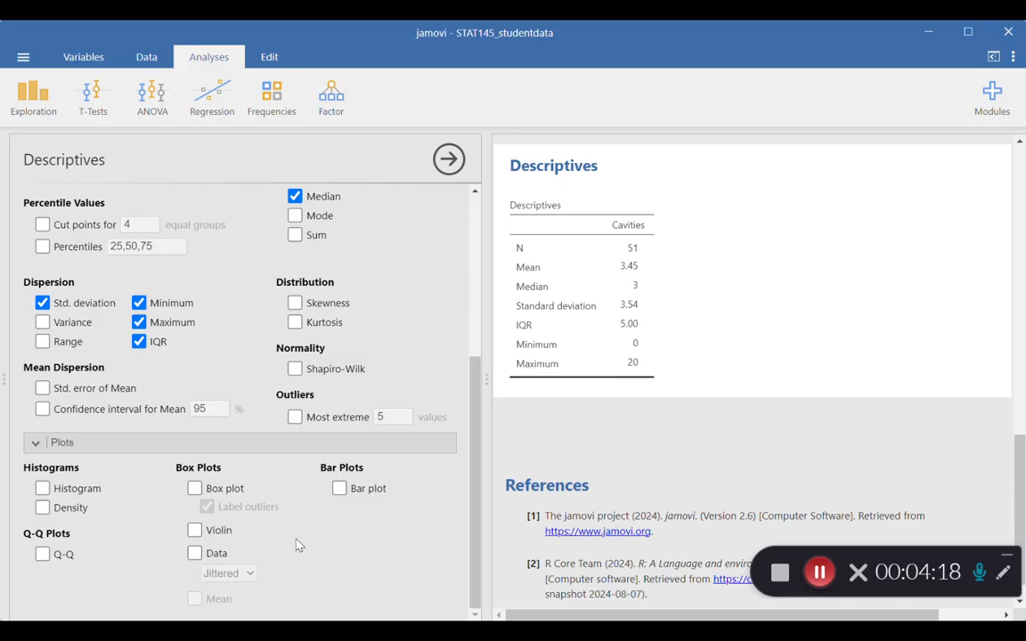
pyautogui.click(192, 490)
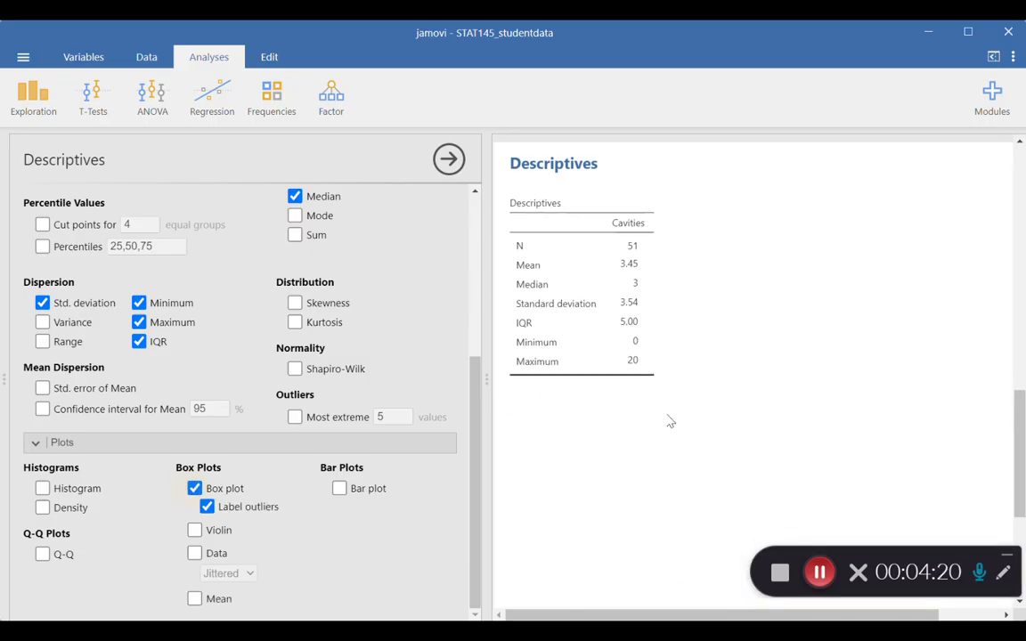
pyautogui.moveTo(1022, 419); pyautogui.dragTo(1020, 469)
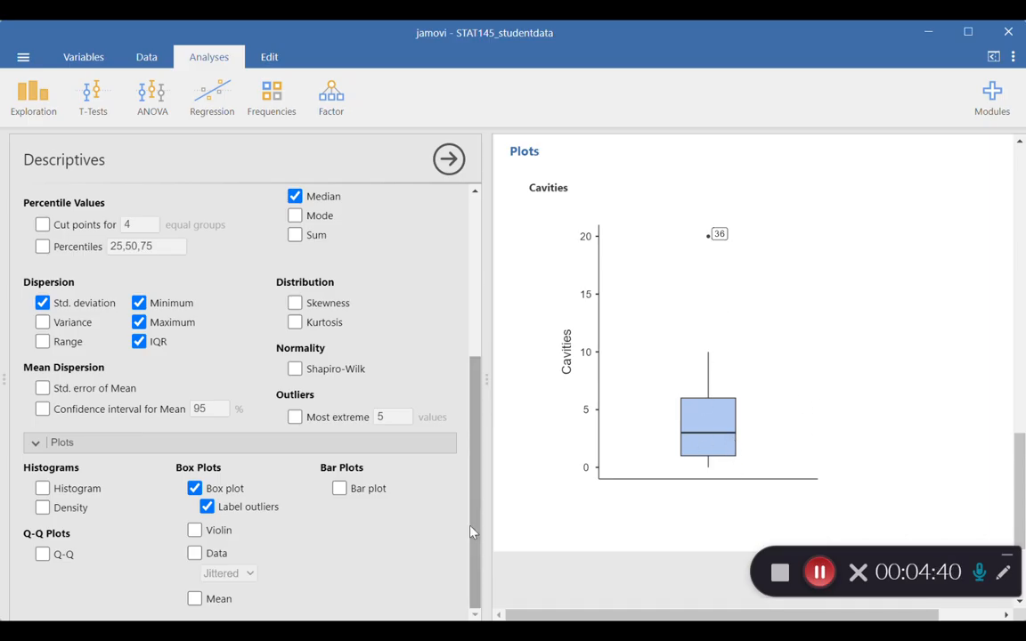
pyautogui.click(195, 599)
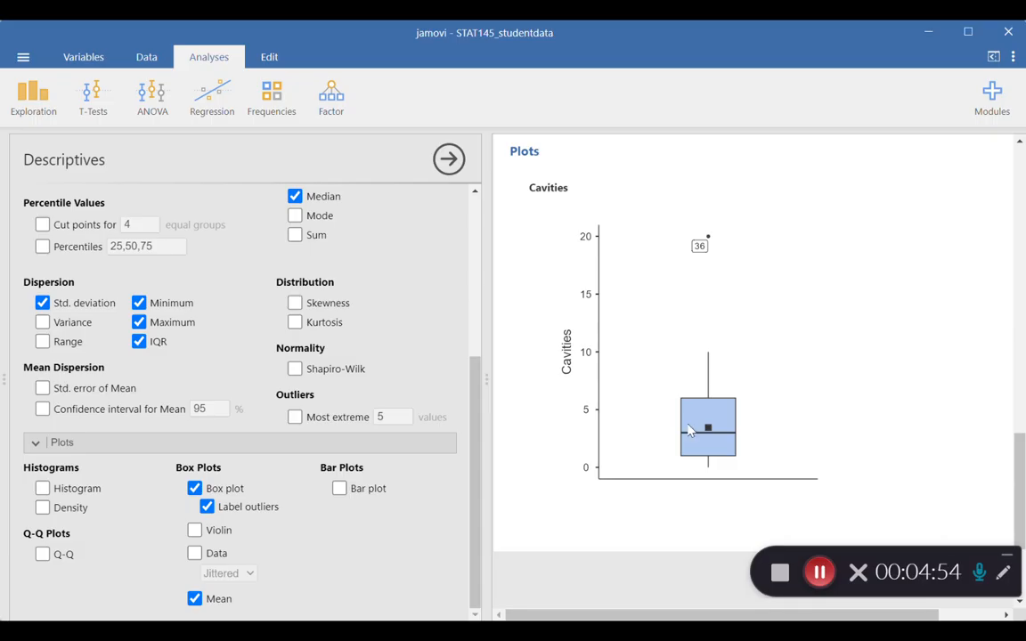
pyautogui.moveTo(1017, 379); pyautogui.dragTo(1009, 416)
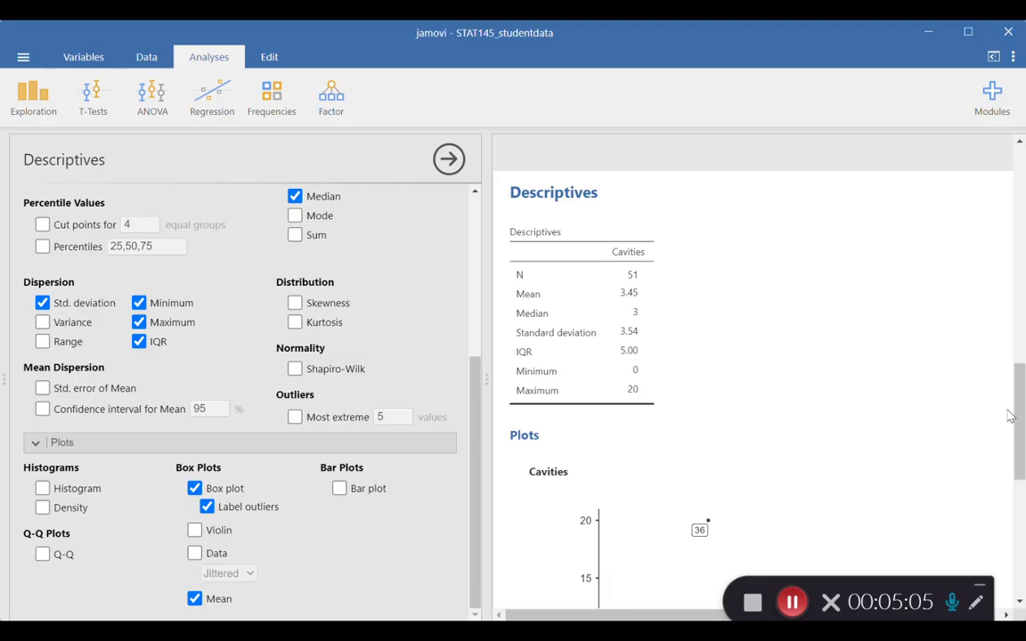
pyautogui.scroll(-5, 1011, 416)
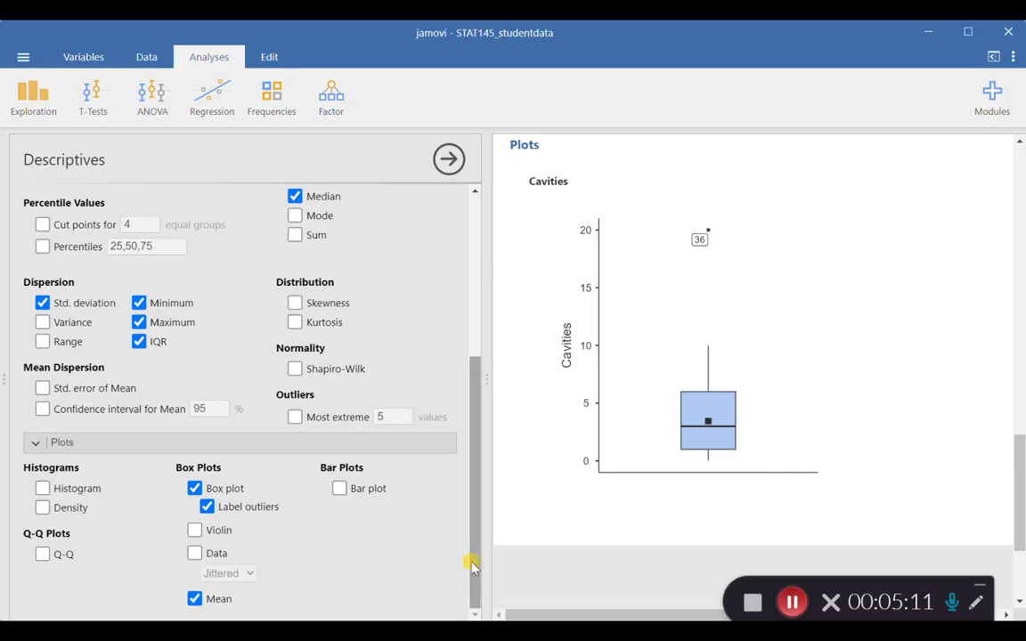
# - Try overlaying the data points on the Cavities box plot, jittered and stacked, and remove them again
pyautogui.click(194, 553)
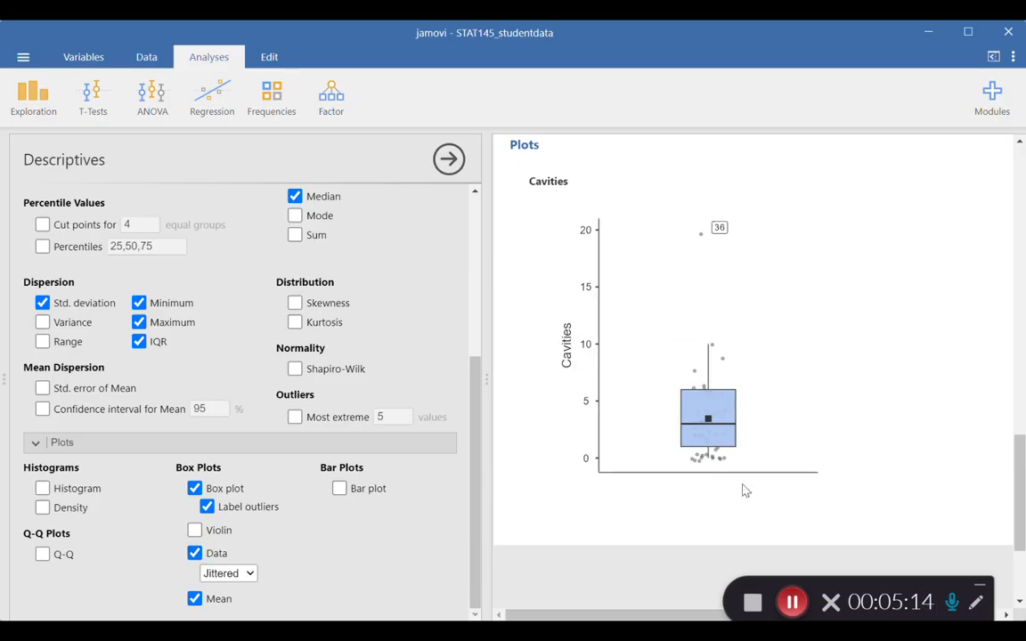
pyautogui.click(228, 572)
pyautogui.click(229, 602)
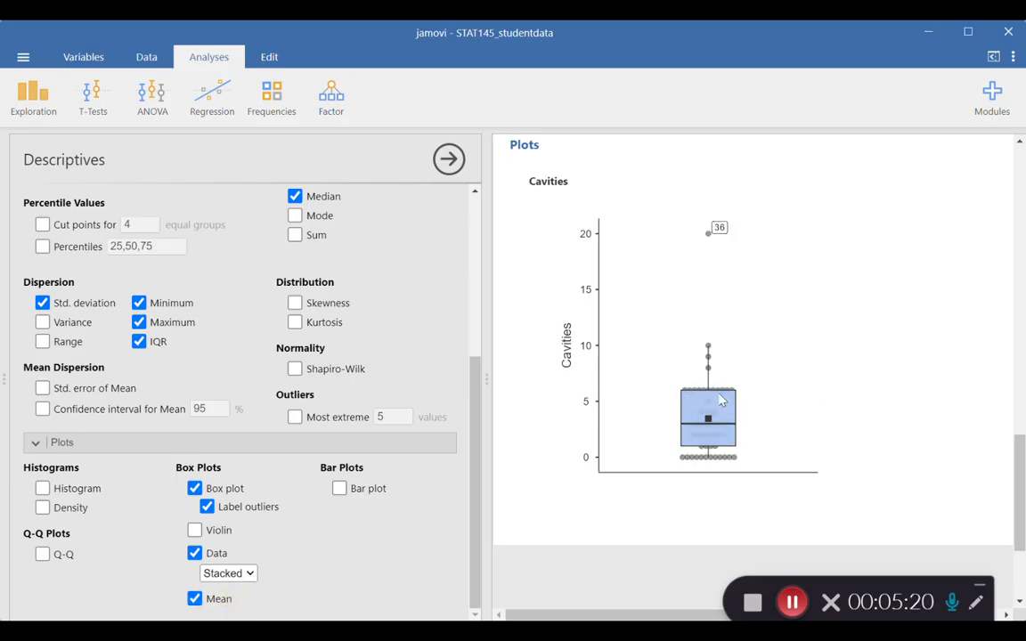
pyautogui.click(195, 553)
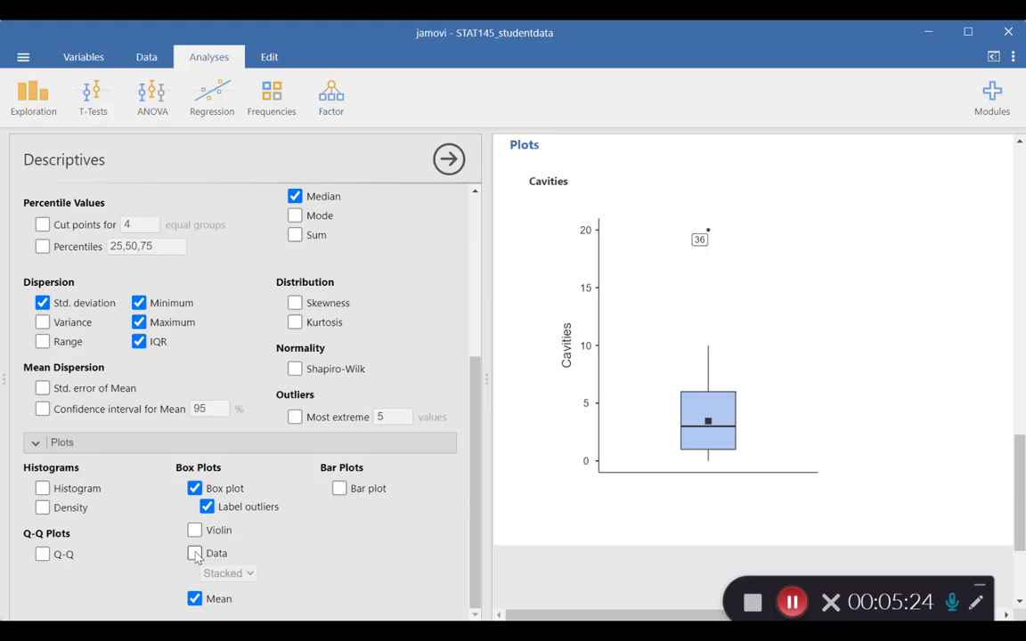
# - Add a histogram of Cavities and return to the beginning of the results
pyautogui.click(43, 489)
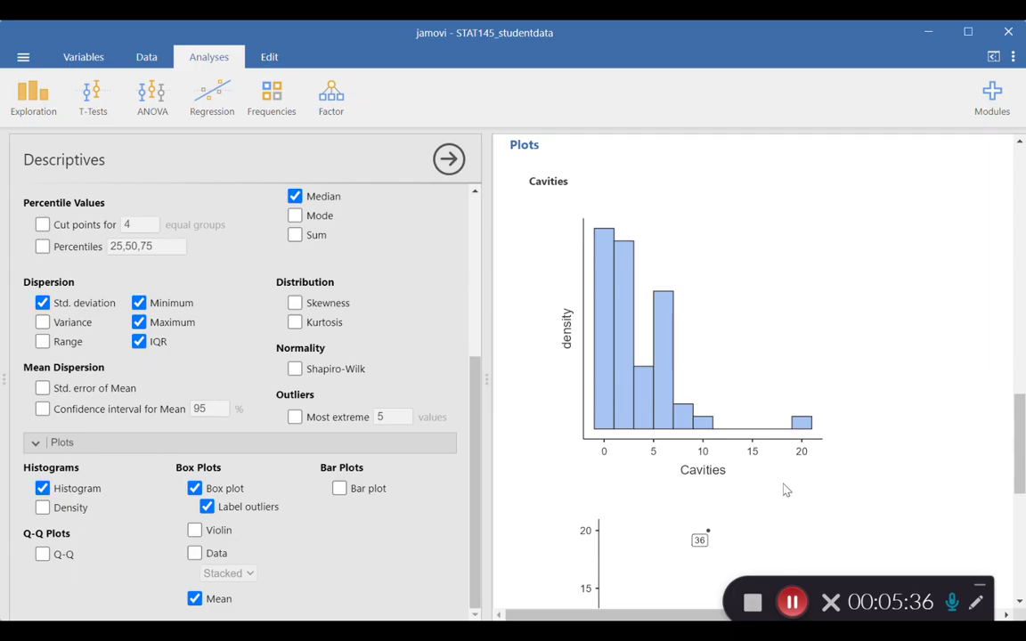
pyautogui.moveTo(1018, 448); pyautogui.dragTo(1018, 203)
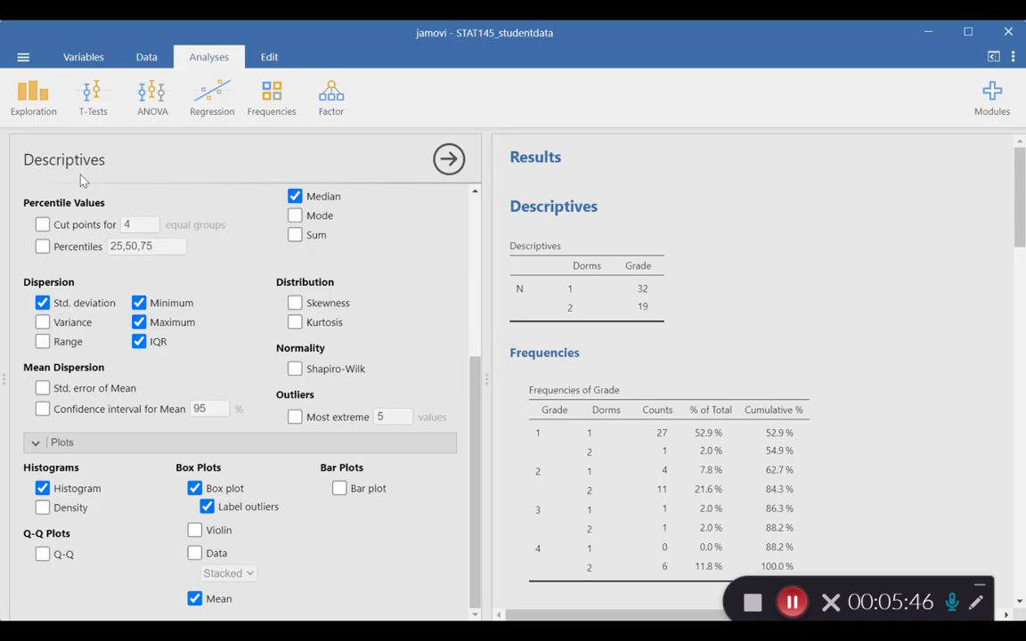
# - Start a third Descriptives analysis and add Sleep as its variable
pyautogui.click(36, 100)
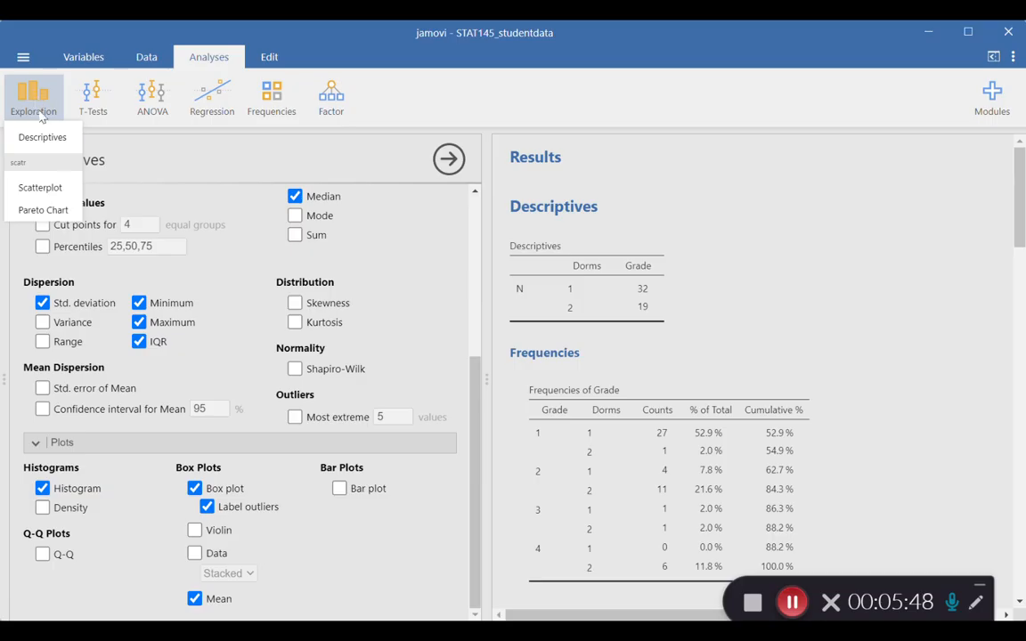
pyautogui.click(43, 138)
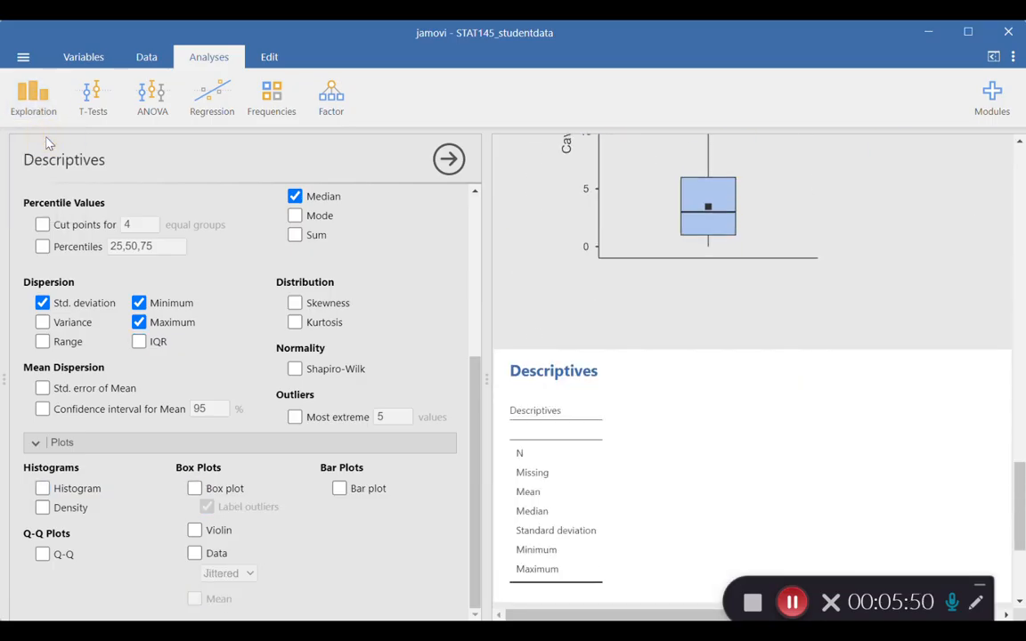
pyautogui.moveTo(474, 370); pyautogui.dragTo(479, 211)
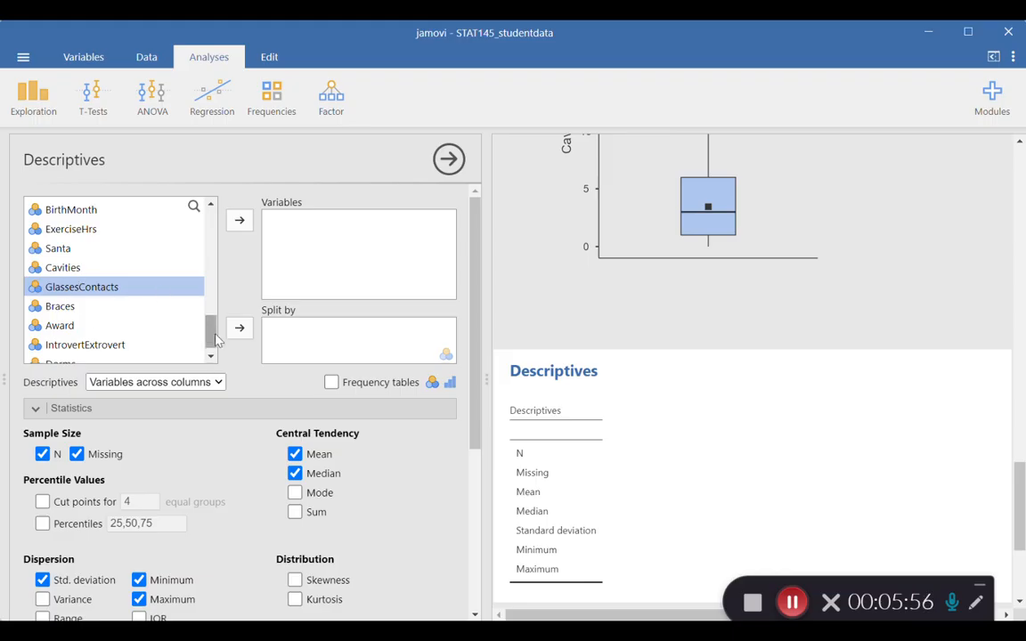
pyautogui.moveTo(214, 337); pyautogui.dragTo(195, 200)
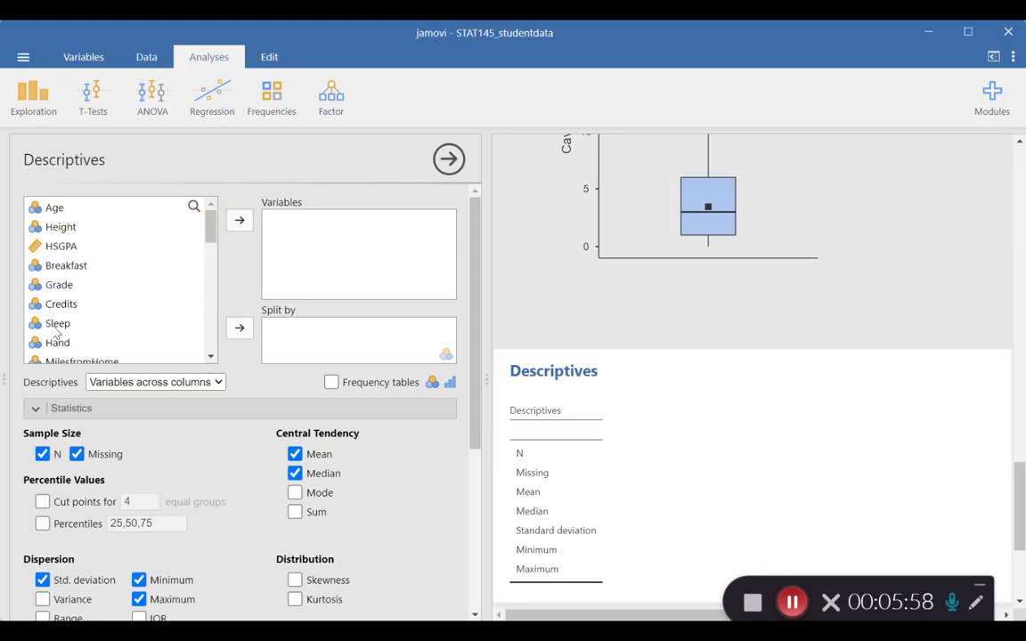
pyautogui.click(57, 324)
pyautogui.click(239, 220)
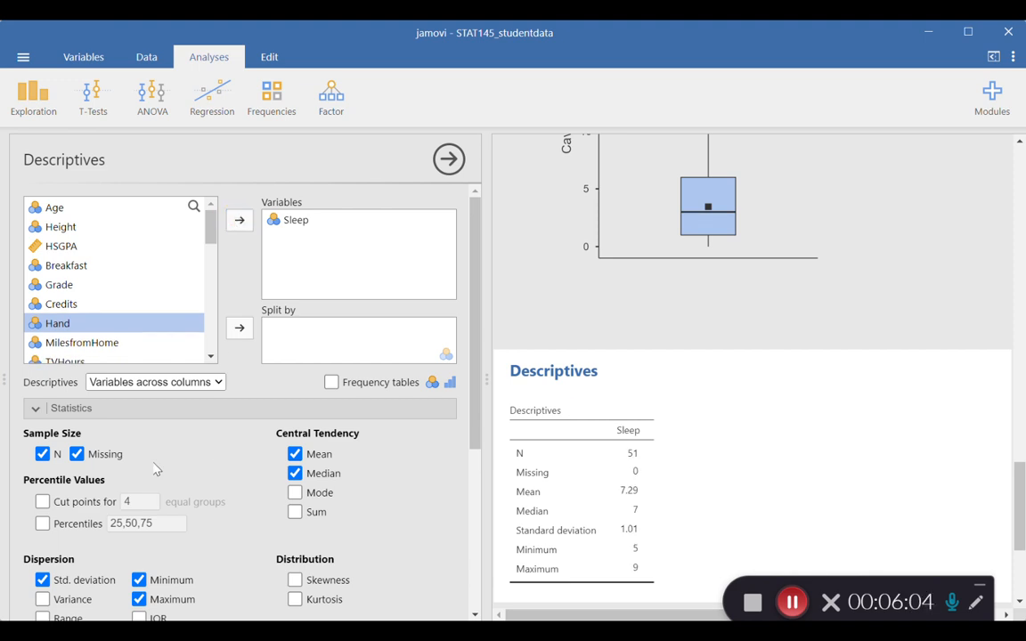
# - Remove the missing count, maximum and minimum from the Sleep statistics
pyautogui.click(77, 454)
pyautogui.scroll(-2, 472, 463)
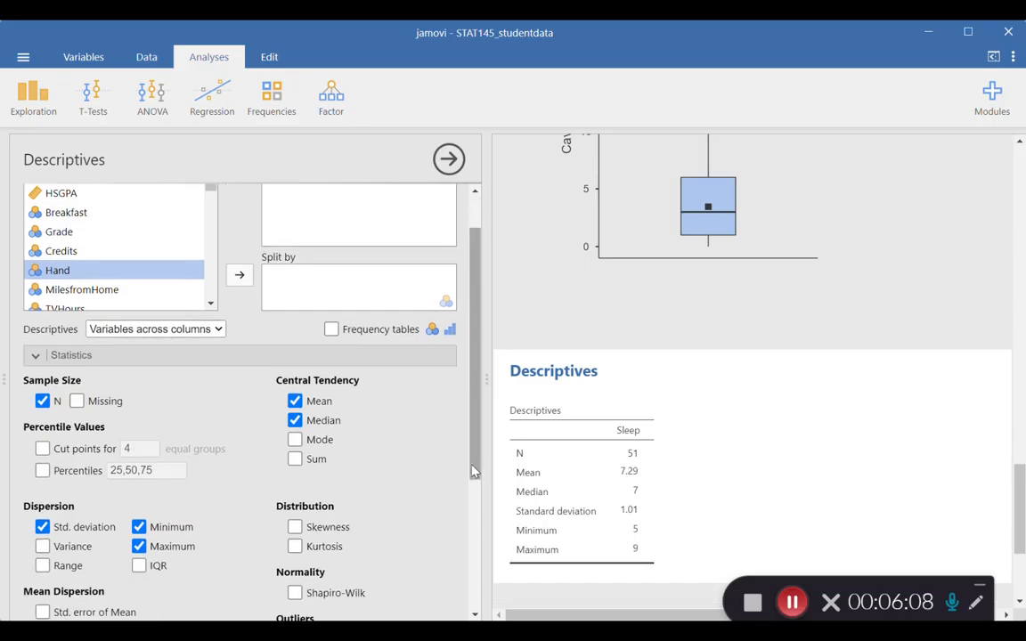
pyautogui.click(139, 546)
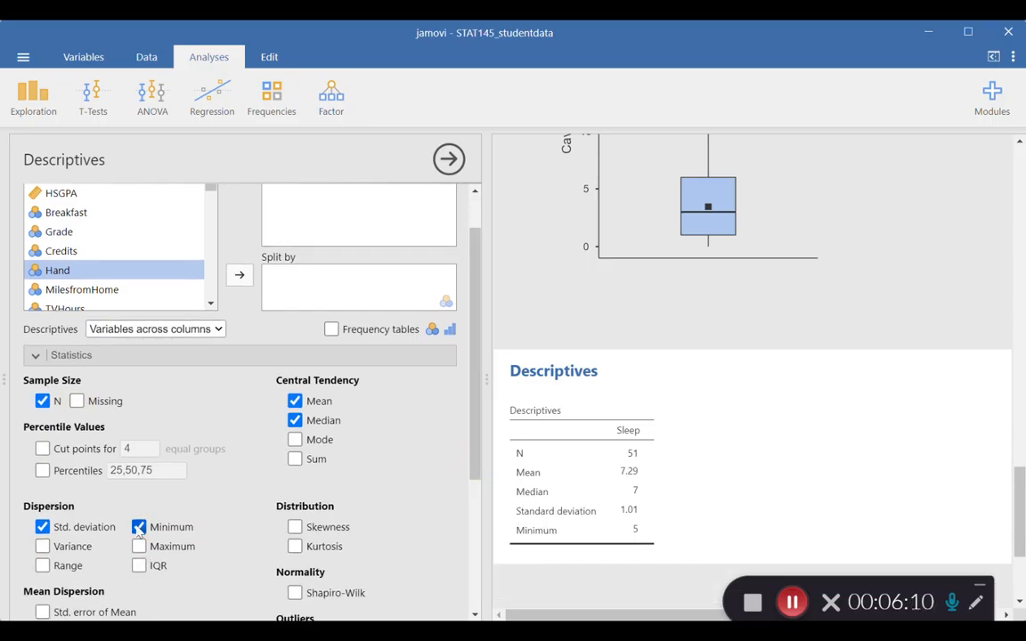
pyautogui.click(139, 526)
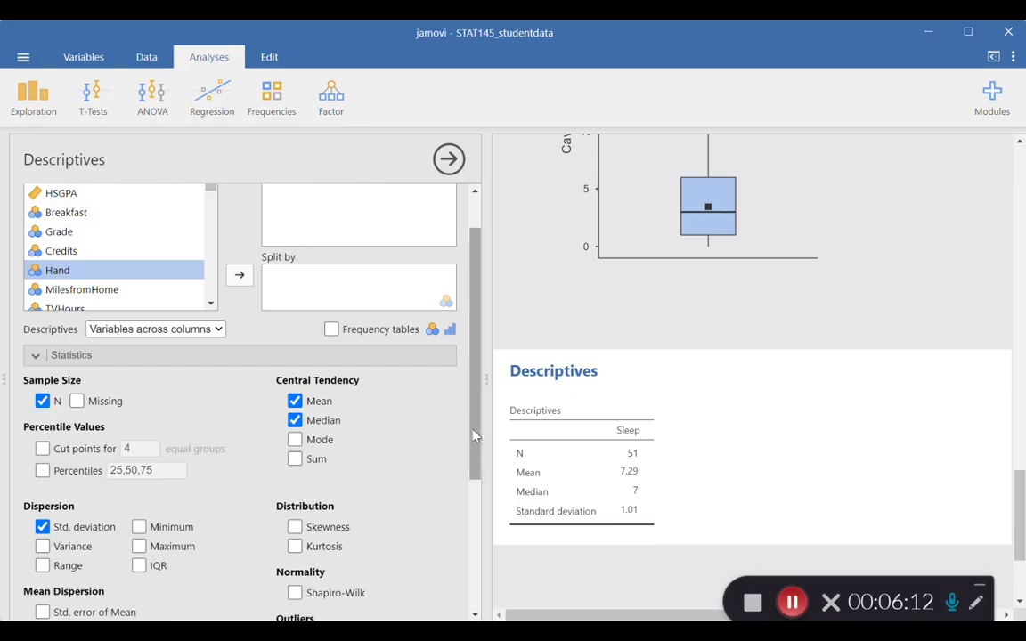
# - Split the Sleep analysis by Dorms and review the resulting statistics table
pyautogui.moveTo(476, 437); pyautogui.dragTo(479, 405)
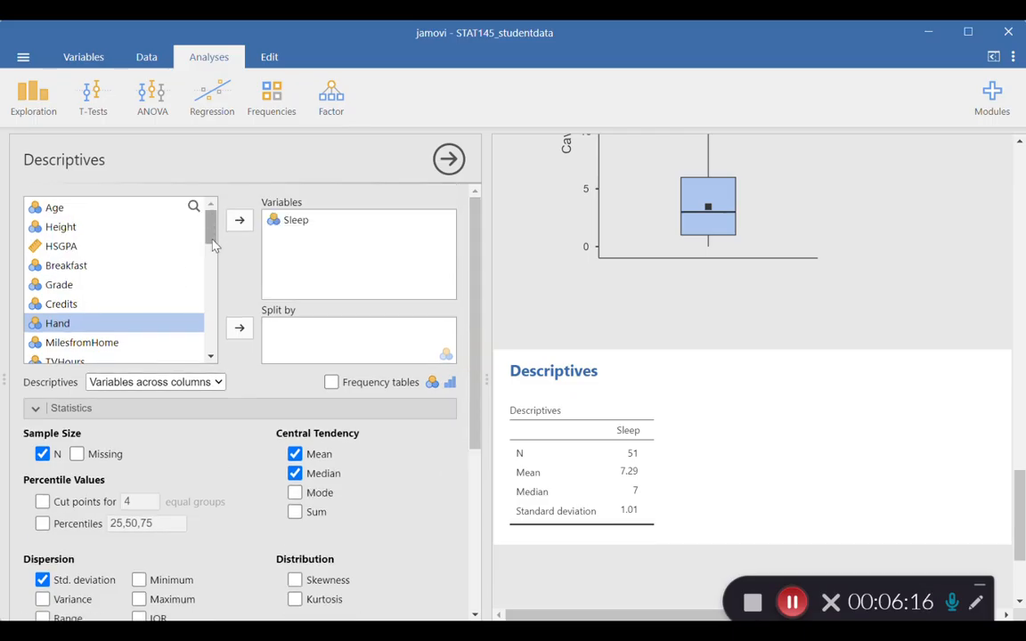
pyautogui.moveTo(213, 245); pyautogui.dragTo(212, 350)
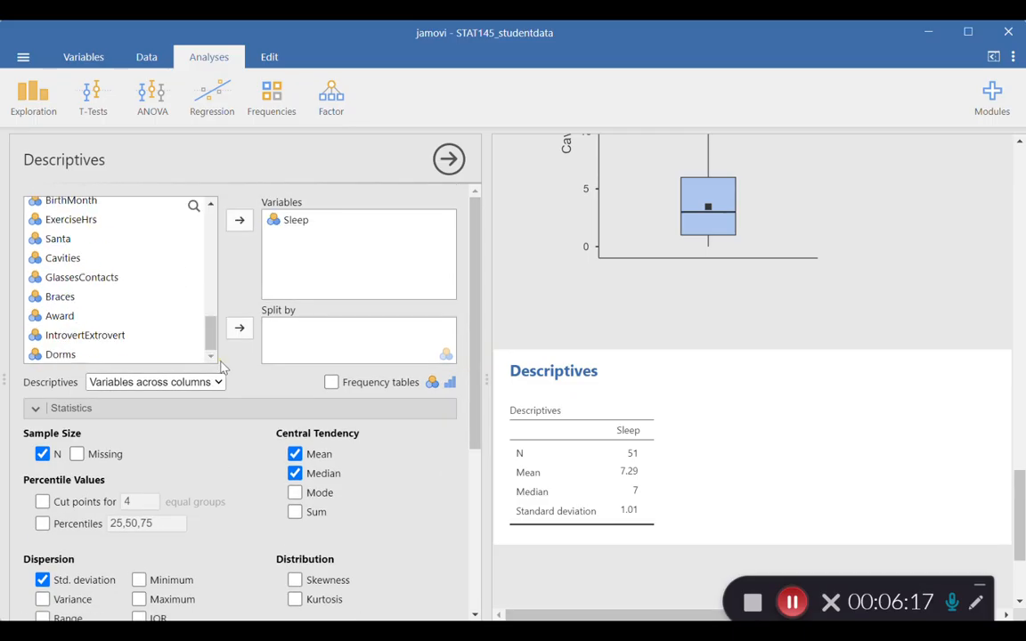
pyautogui.click(72, 356)
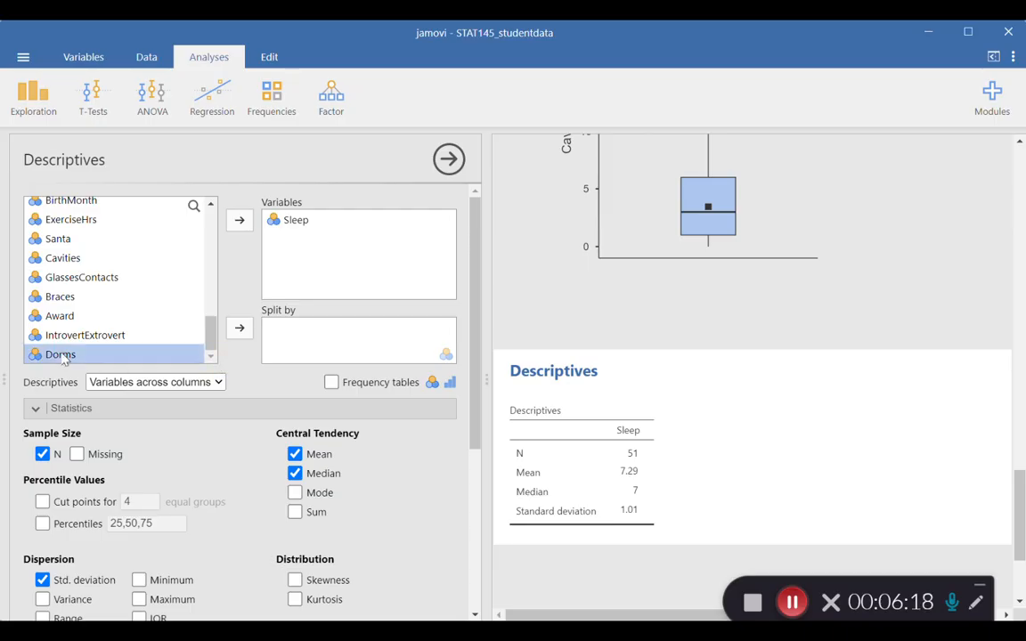
pyautogui.click(241, 327)
pyautogui.moveTo(1021, 494); pyautogui.dragTo(1021, 548)
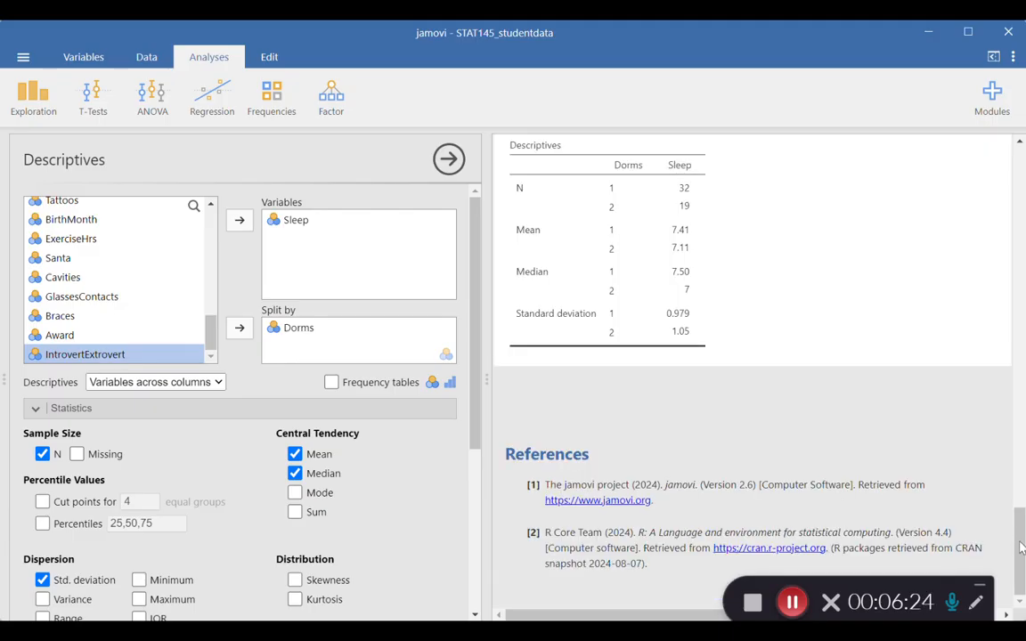
pyautogui.scroll(3, 1021, 545)
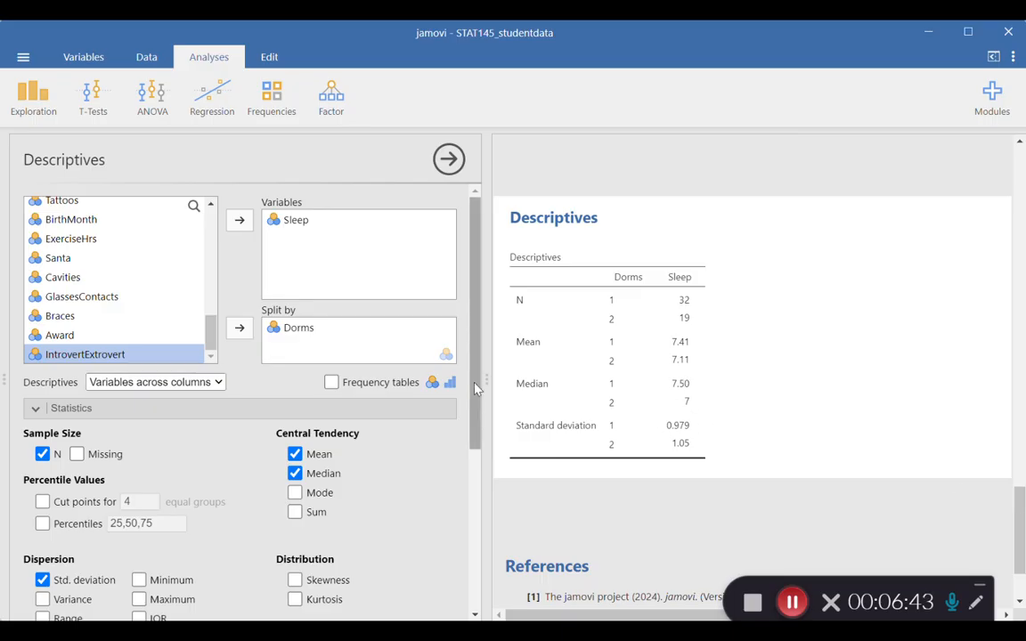
# - Add box plots of Sleep for each Dorms group and bring them into view
pyautogui.moveTo(476, 389); pyautogui.dragTo(478, 549)
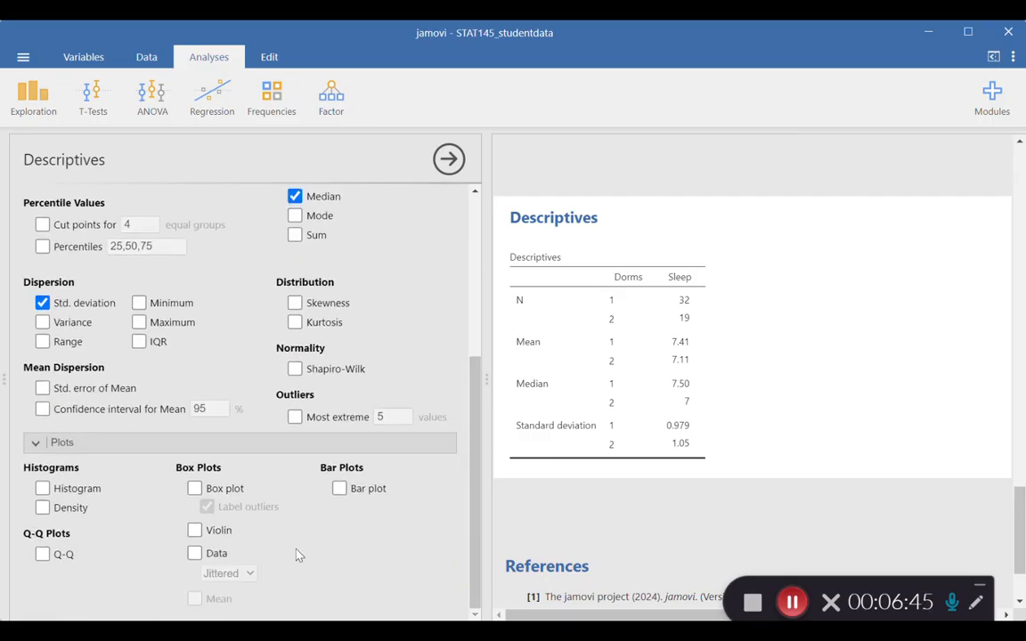
pyautogui.click(195, 489)
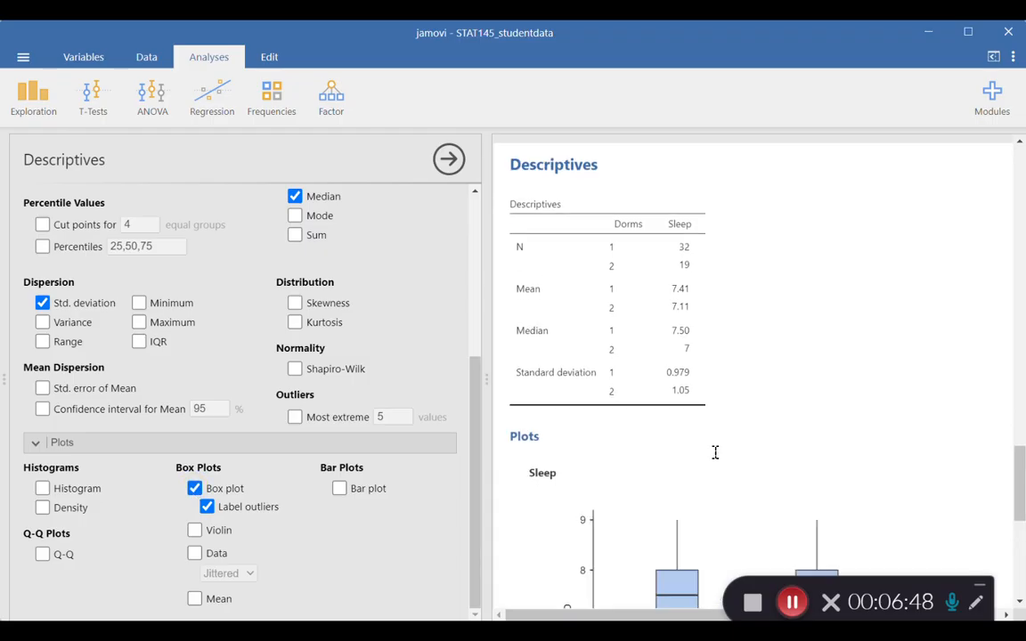
pyautogui.scroll(-5, 1004, 482)
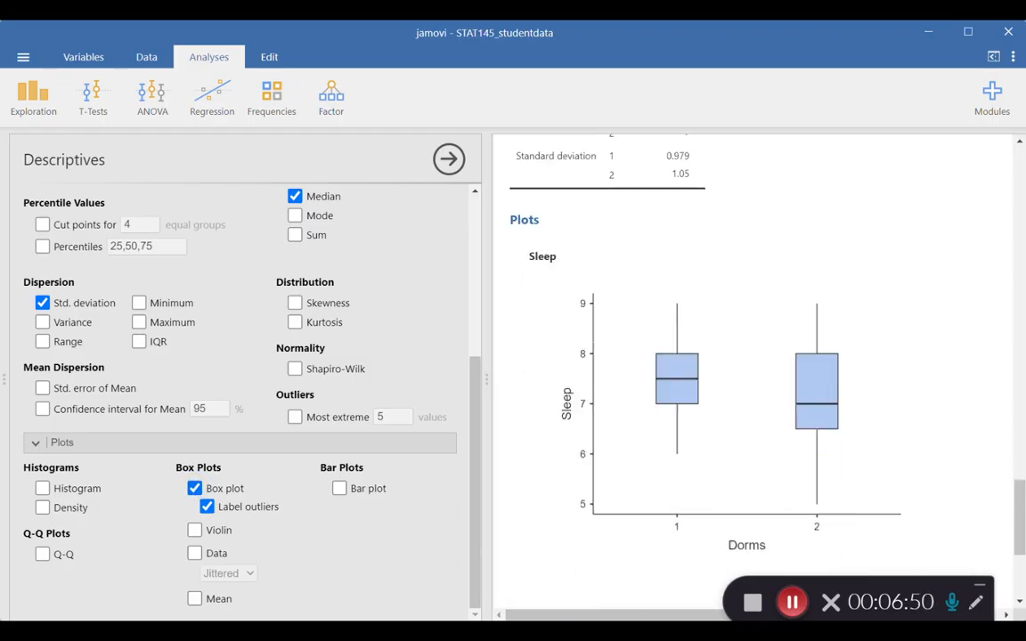